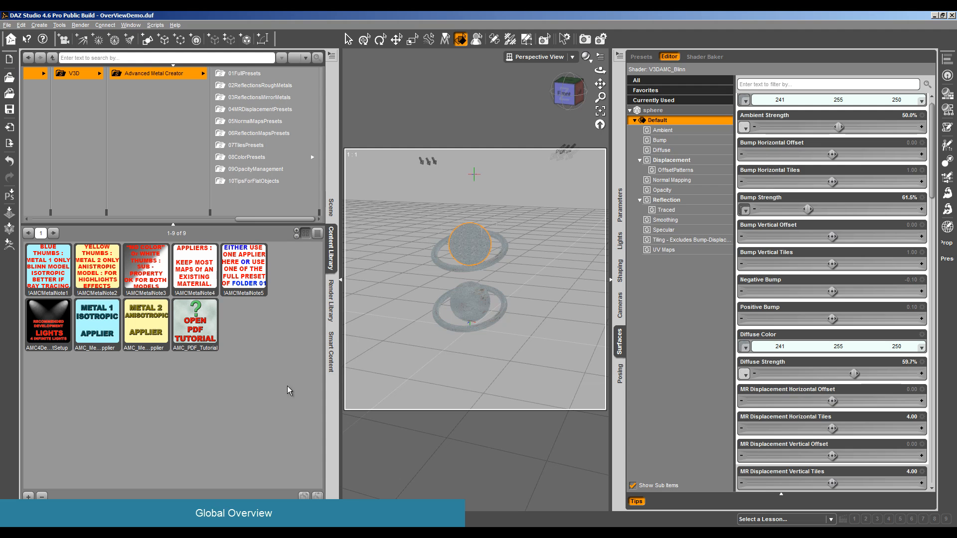
# - Delete the existing 4LightsDevGroup from the scene
pyautogui.click(331, 207)
pyautogui.click(88, 92)
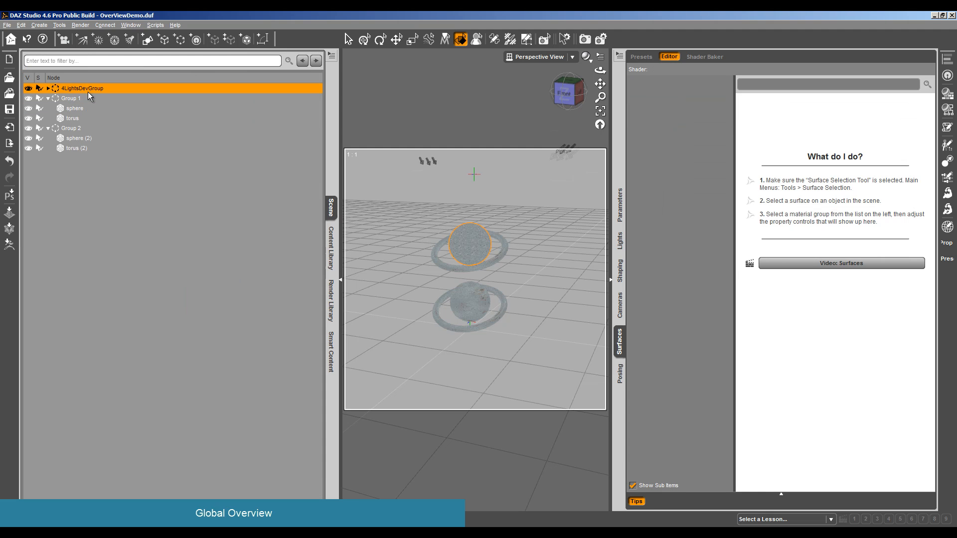
pyautogui.press('Delete')
# - Load the AMC4DevLightSetup recommended development lights into the scene and widen the viewport
pyautogui.click(331, 256)
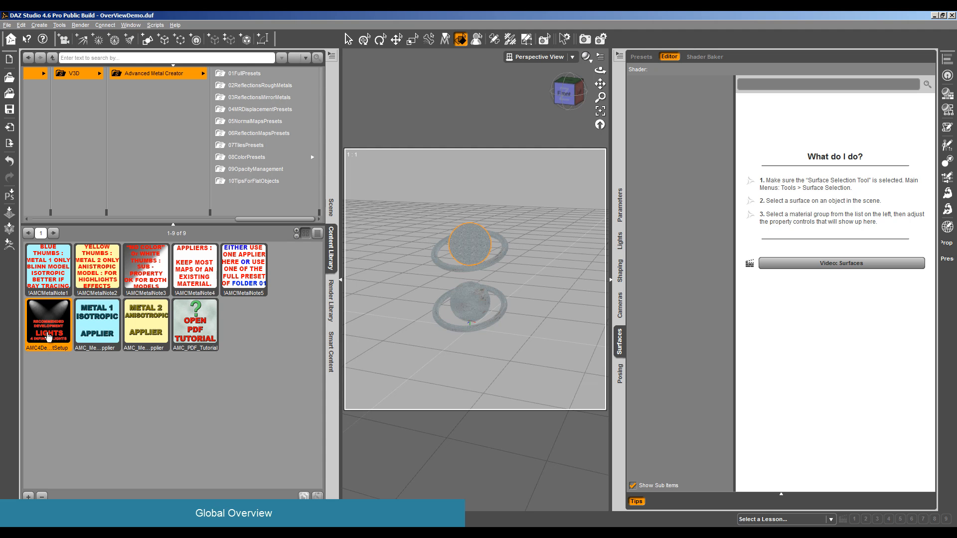
pyautogui.moveTo(52, 332)
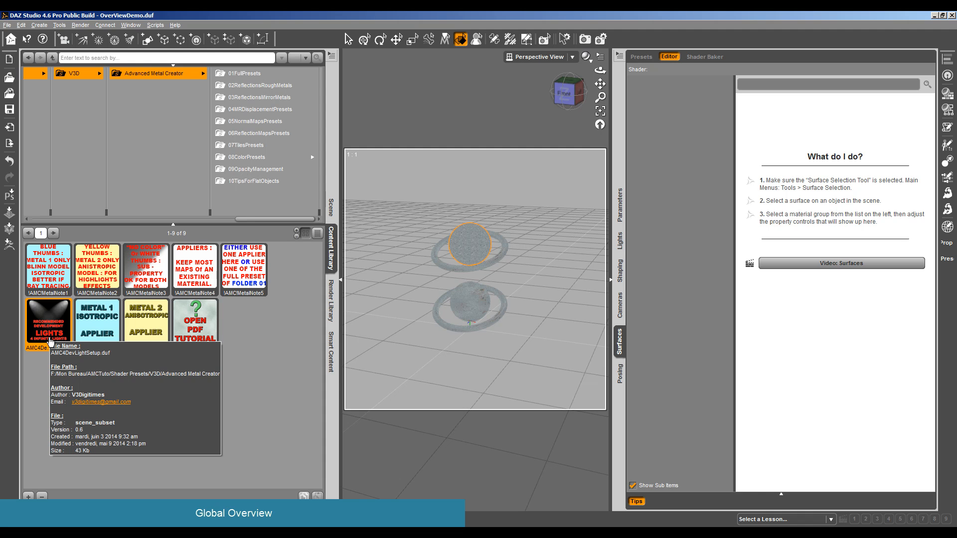
pyautogui.moveTo(50, 340); pyautogui.dragTo(443, 314)
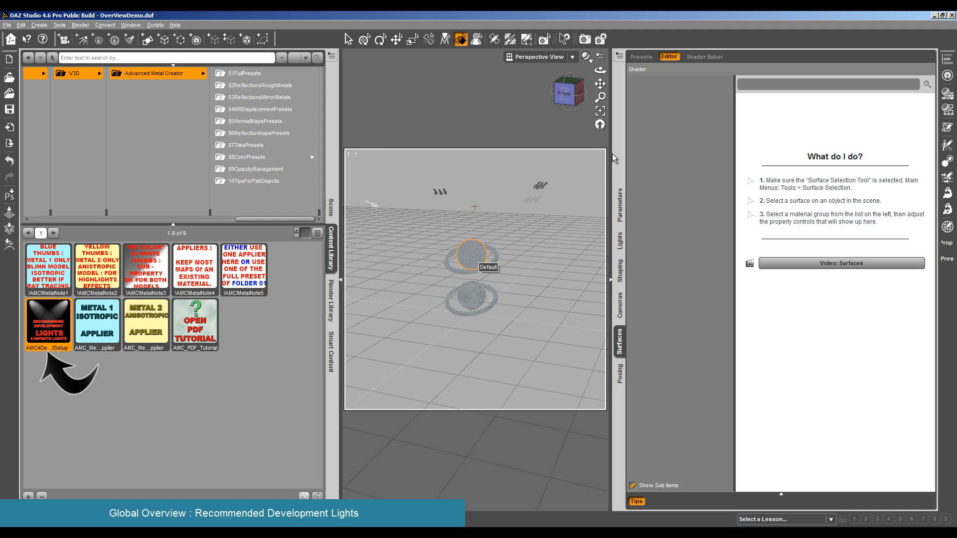
pyautogui.moveTo(609, 255); pyautogui.dragTo(668, 278)
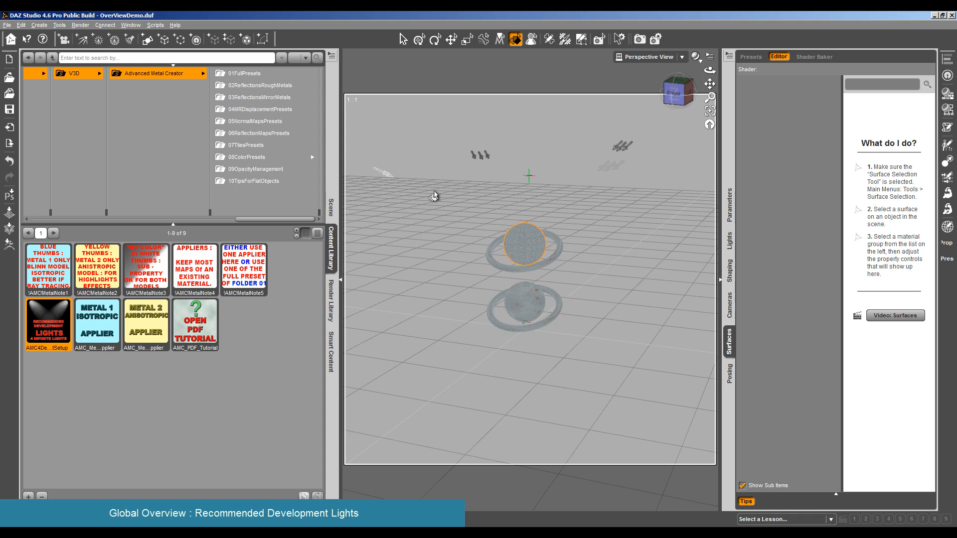
# - Browse the Age of Armour and Dreamlight folders in the Light Presets of LightShaderPoses
pyautogui.moveTo(288, 220); pyautogui.dragTo(166, 221)
pyautogui.click(102, 85)
pyautogui.click(194, 122)
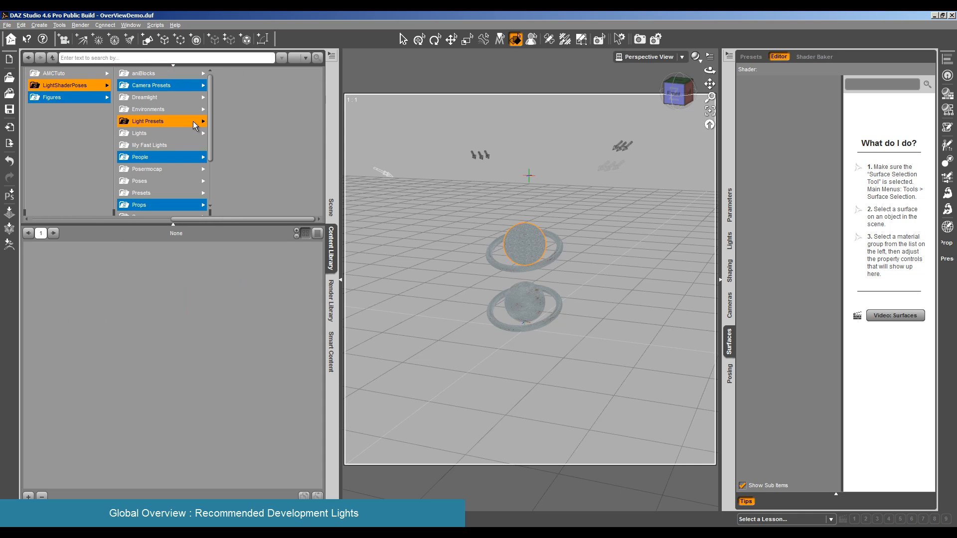
pyautogui.click(263, 74)
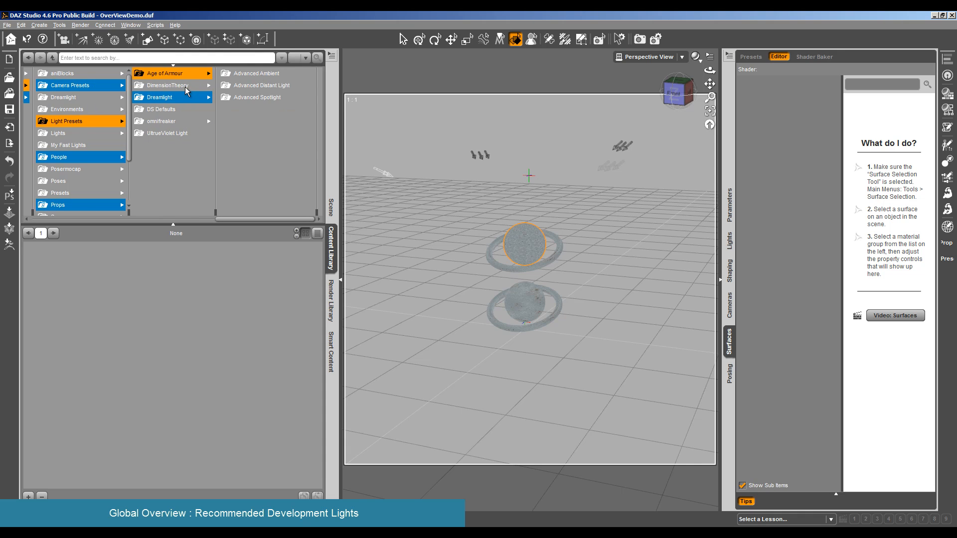
pyautogui.click(197, 103)
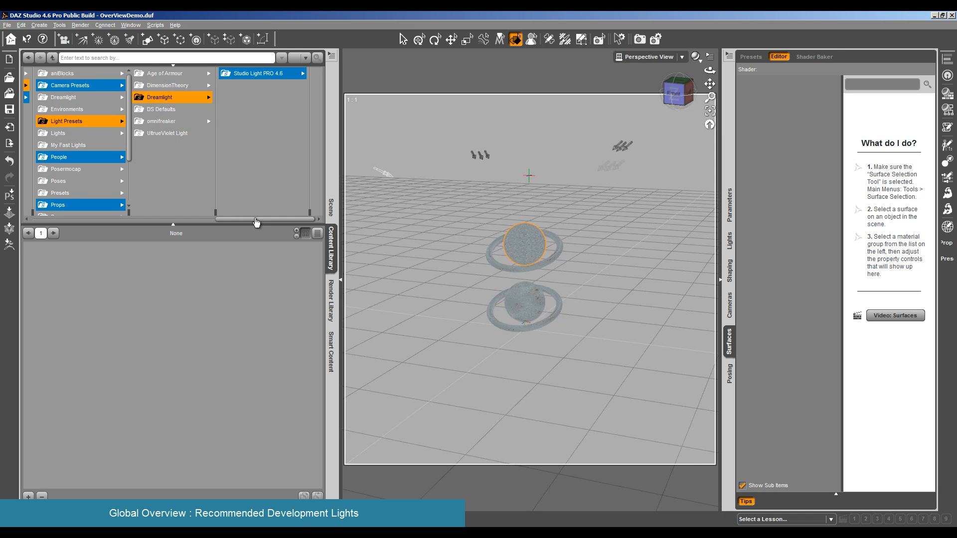
# - Return to the Advanced Metal Creator folder within the AMCTuto shader presets under V3D
pyautogui.moveTo(255, 219); pyautogui.dragTo(219, 218)
pyautogui.click(87, 71)
pyautogui.click(189, 75)
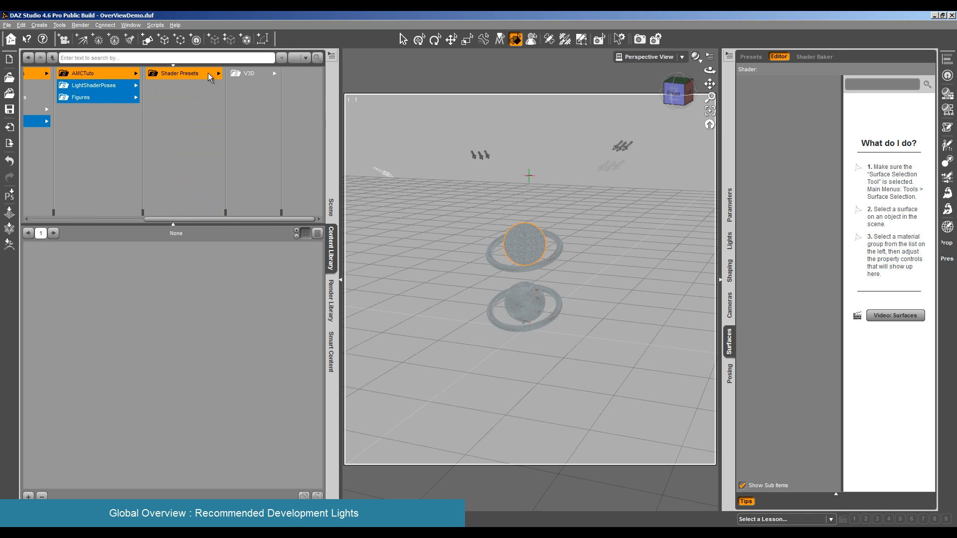
pyautogui.click(243, 73)
pyautogui.click(258, 74)
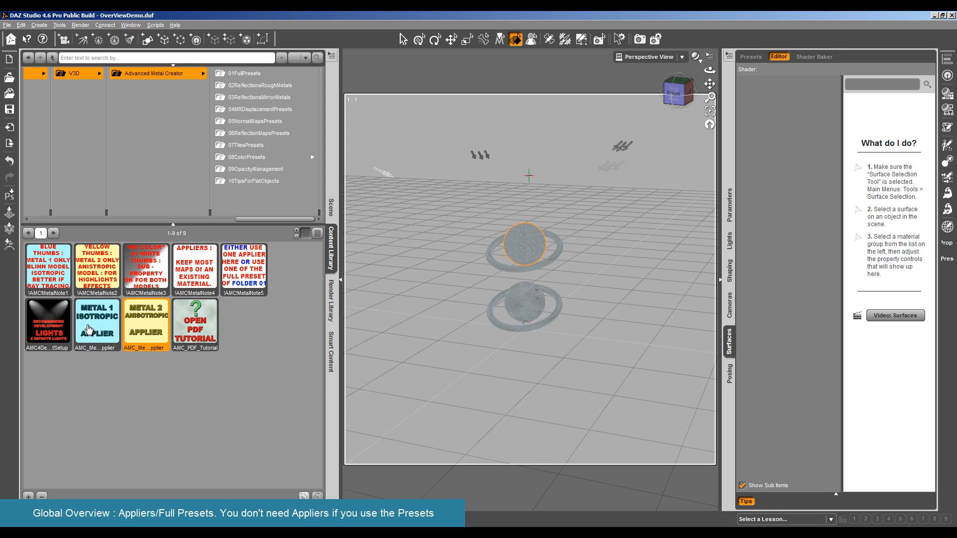
# - Check the Metal 1 isotropic applier's file details and the contents of the 01FullPresets folder
pyautogui.moveTo(89, 329)
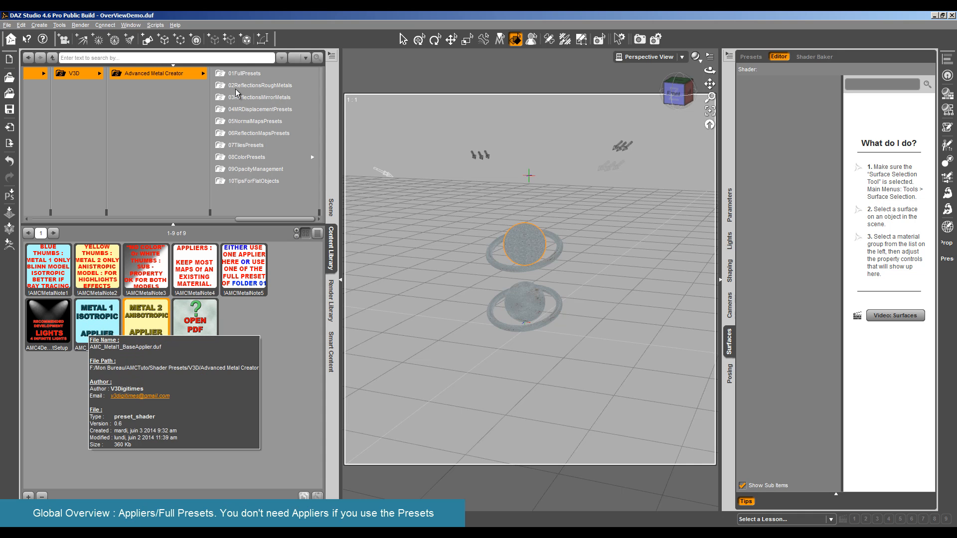
pyautogui.click(243, 75)
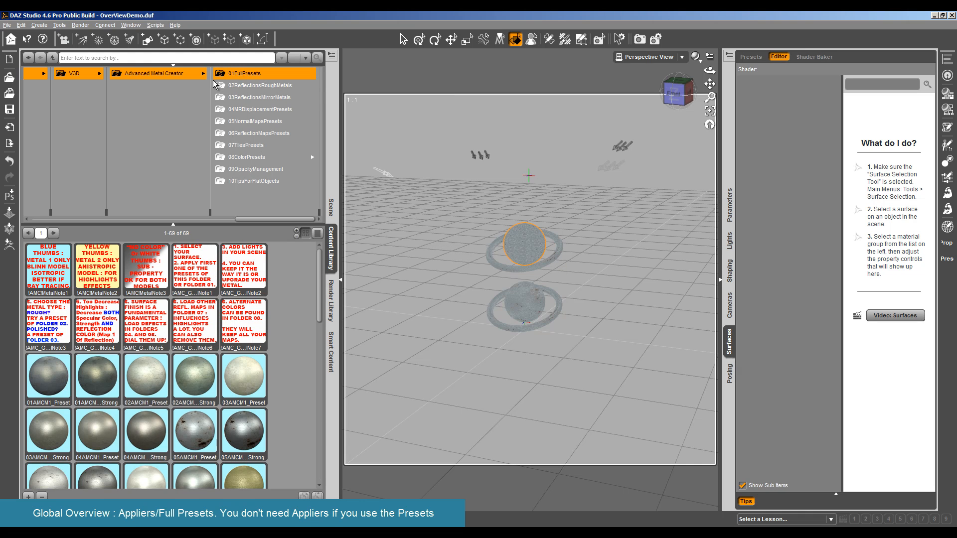
pyautogui.click(186, 75)
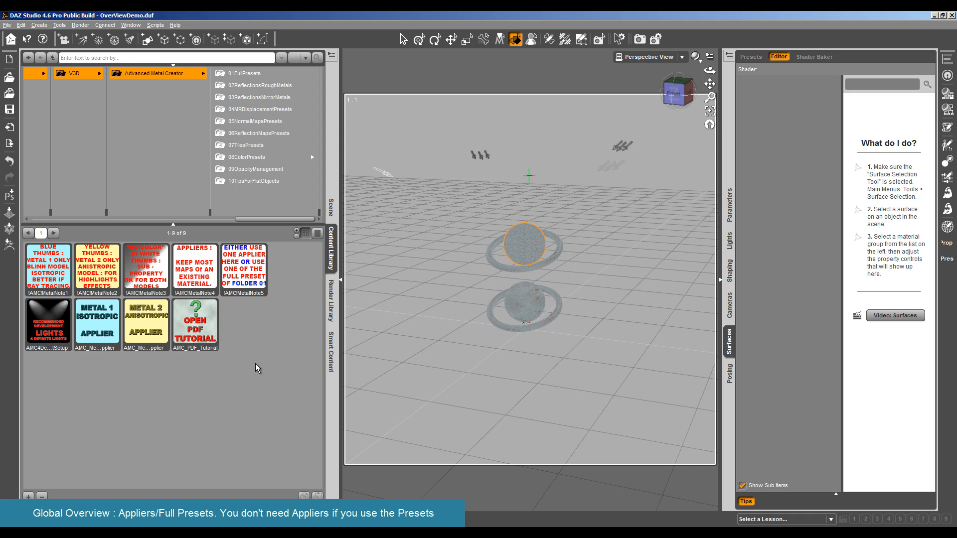
# - Pick the Metal 1 isotropic applier and select the Default surface of the upper sphere
pyautogui.click(107, 319)
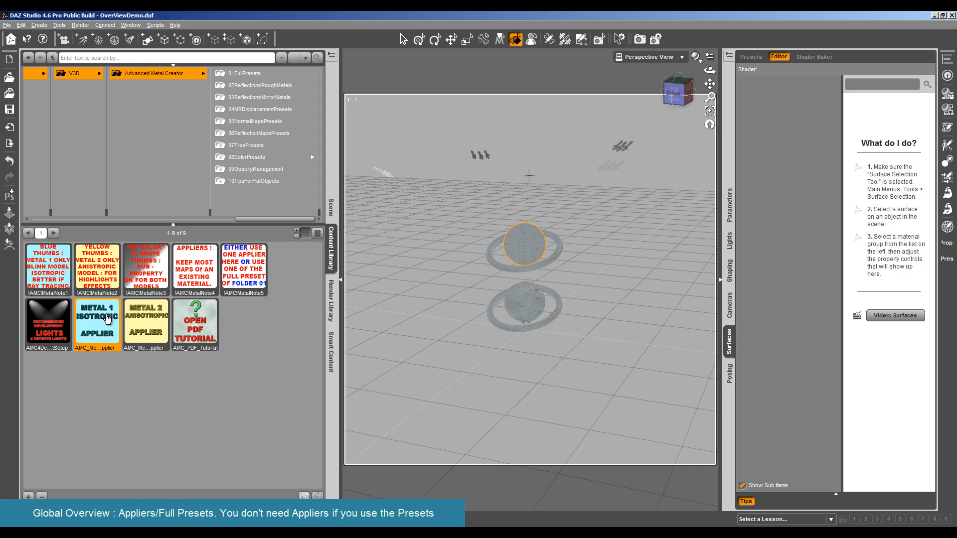
pyautogui.moveTo(107, 319); pyautogui.dragTo(529, 260)
pyautogui.click(729, 343)
pyautogui.click(933, 345)
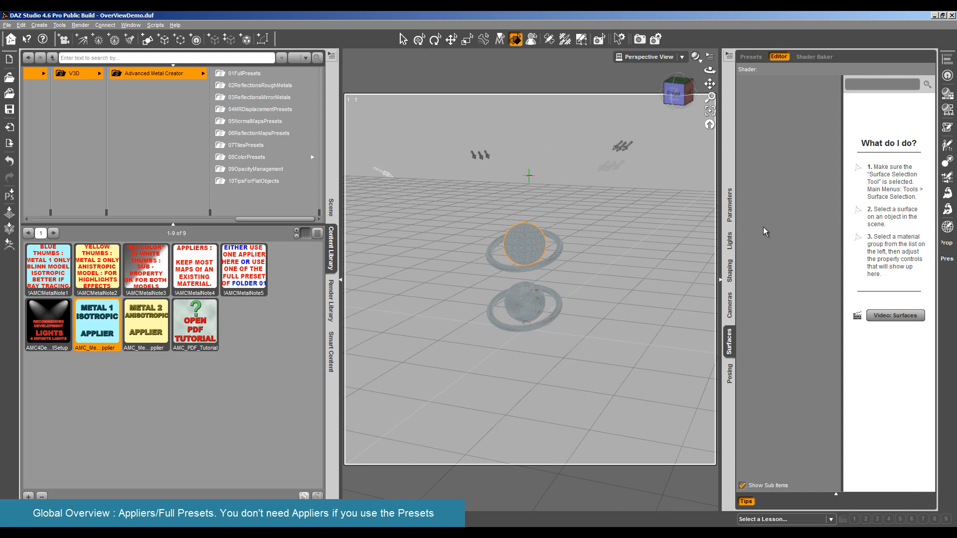
pyautogui.click(530, 249)
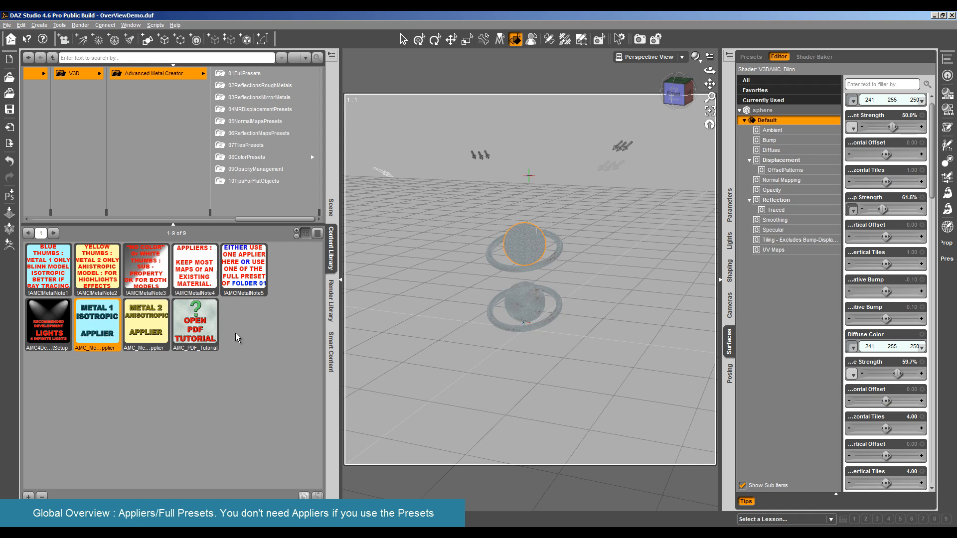
# - Compare the Metal 1 and Metal 2 appliers with the presets offered in the 01FullPresets folder
pyautogui.click(166, 326)
pyautogui.click(104, 327)
pyautogui.click(146, 328)
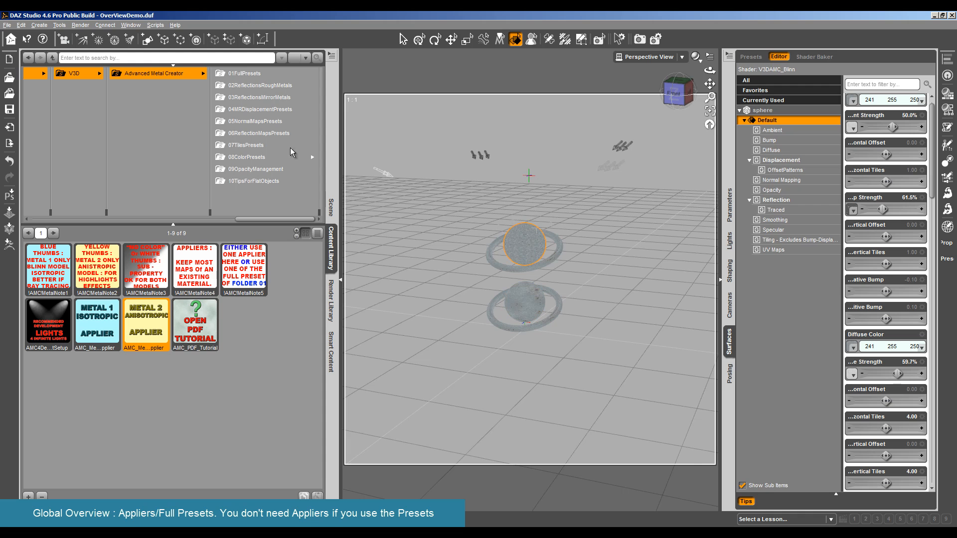
pyautogui.click(259, 76)
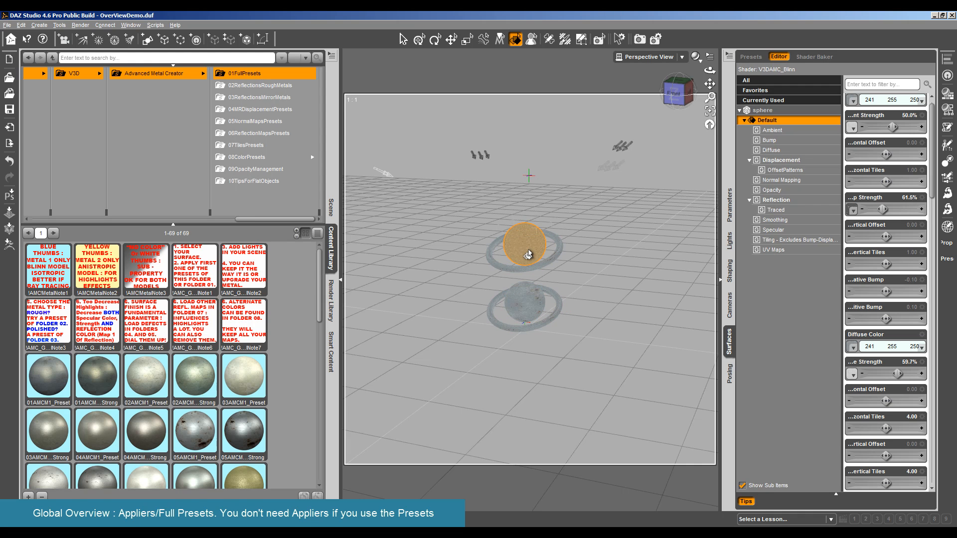
pyautogui.click(186, 76)
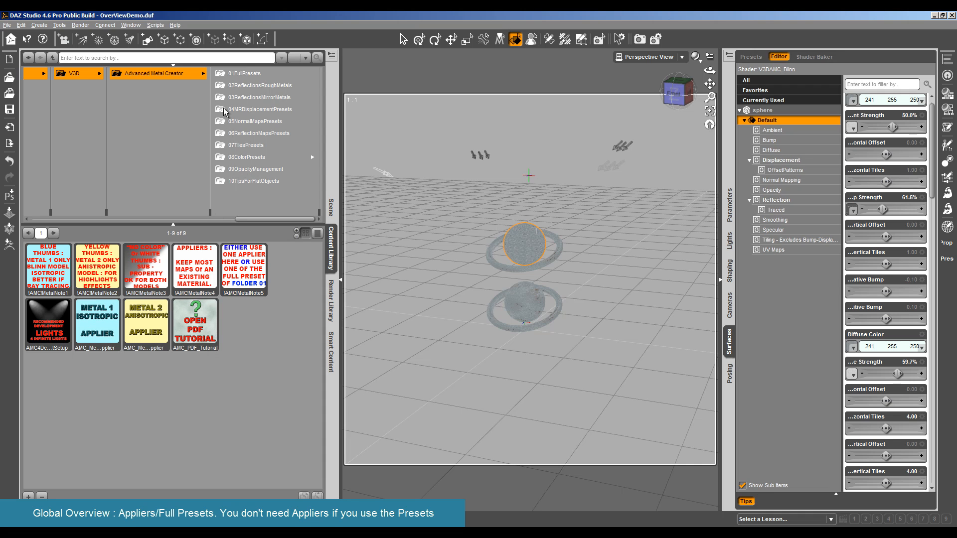
# - Apply the 01AMCM1 preset from the 01FullPresets folder to the upper sphere and its ring
pyautogui.click(244, 76)
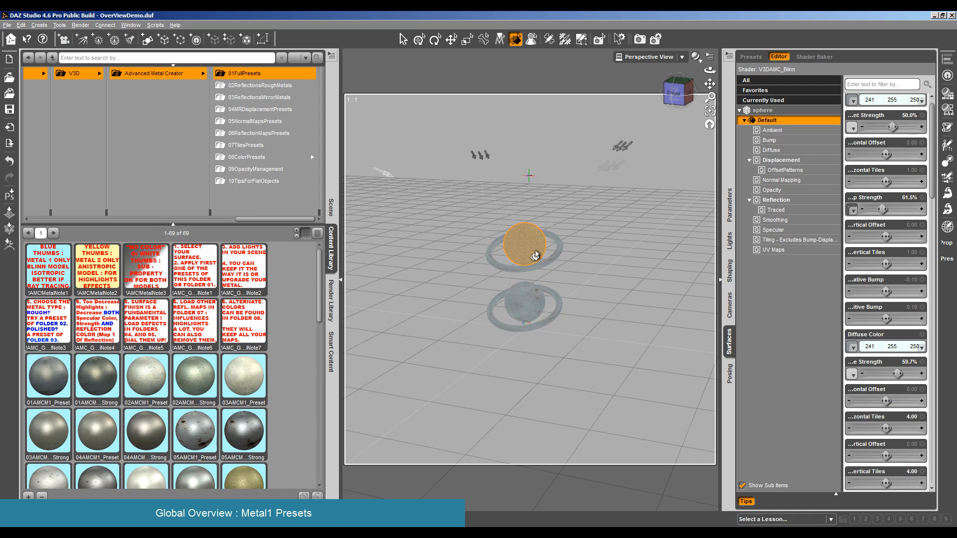
pyautogui.scroll(-3, 266, 330)
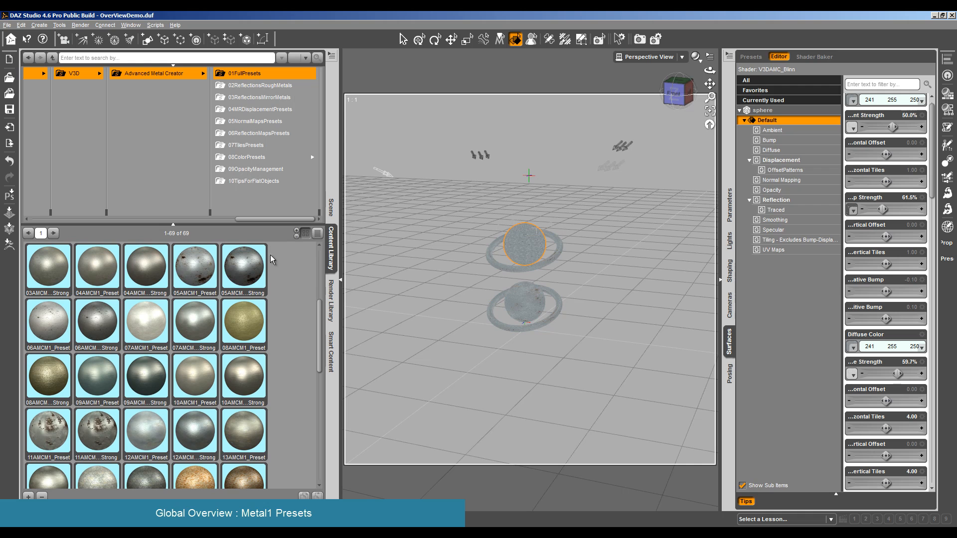
pyautogui.scroll(3, 174, 332)
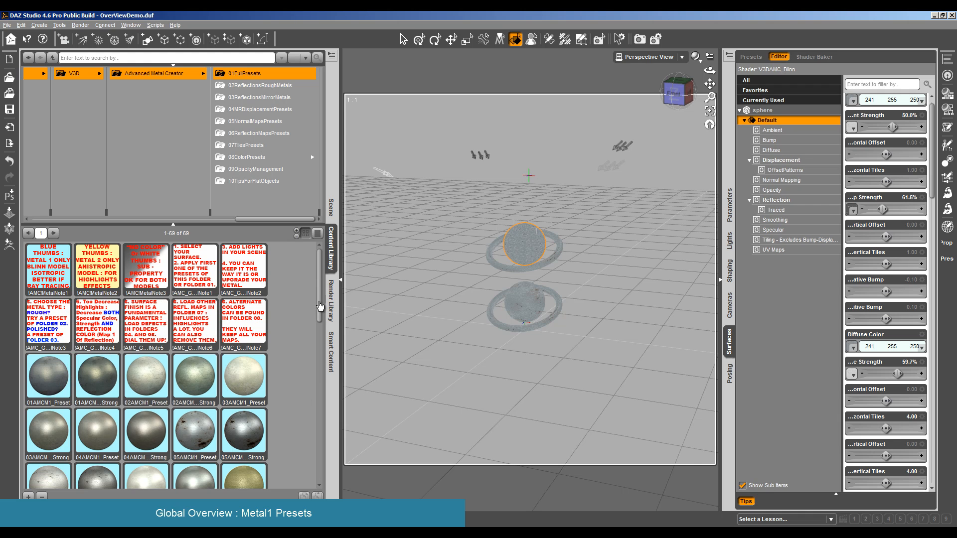
pyautogui.doubleClick(41, 383)
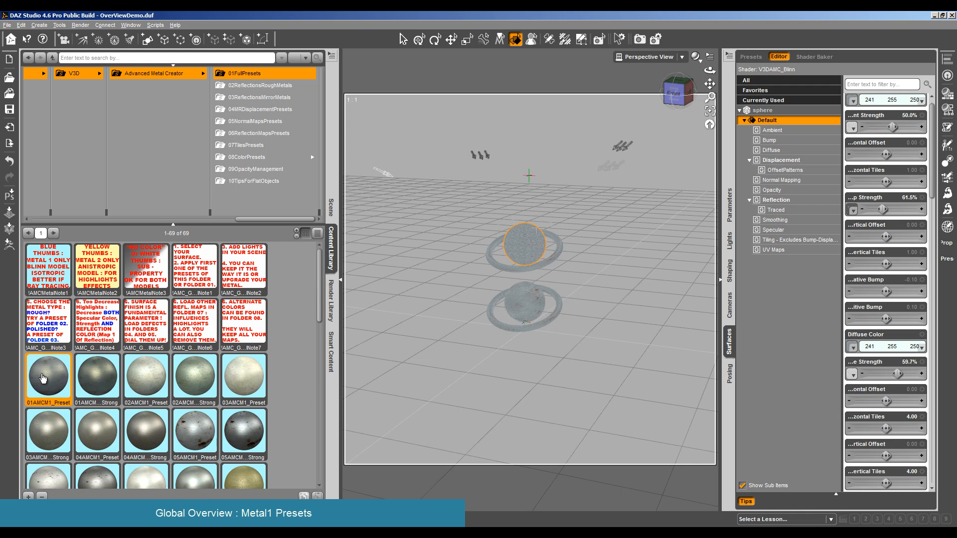
pyautogui.click(549, 268)
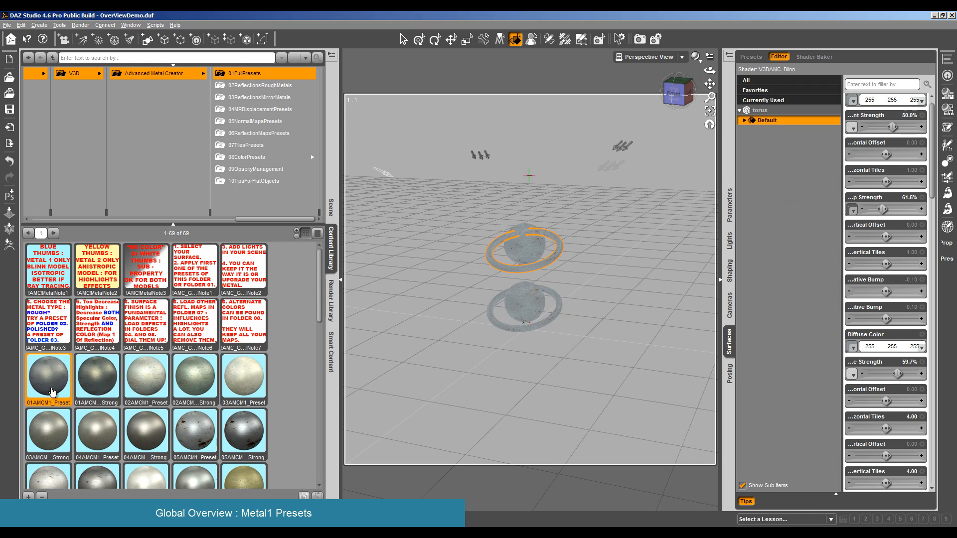
# - Apply the 01AMCM1 Strong preset to the lower sphere and its ring
pyautogui.keyDown('ctrl'); pyautogui.click(498, 312); pyautogui.keyUp('ctrl')
pyautogui.click(519, 301)
pyautogui.click(108, 388)
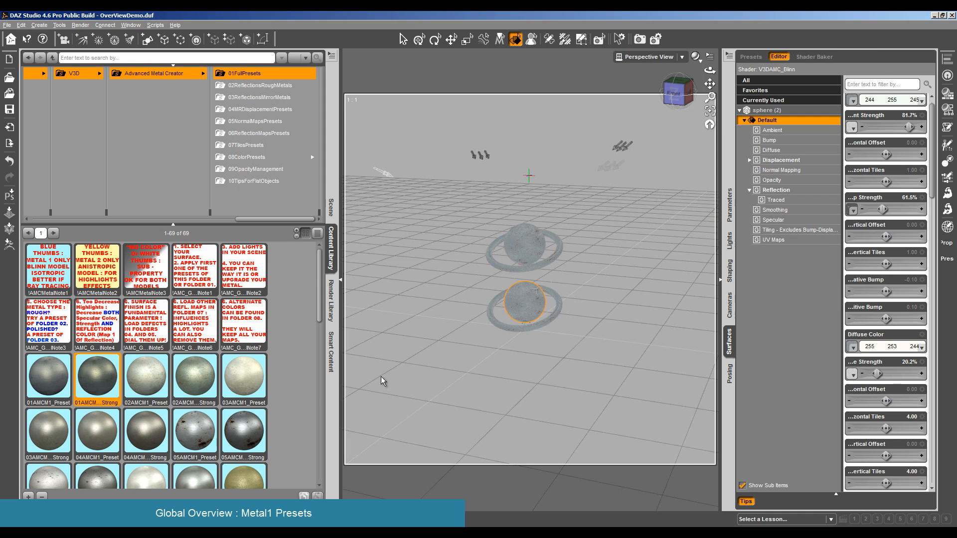
pyautogui.click(537, 331)
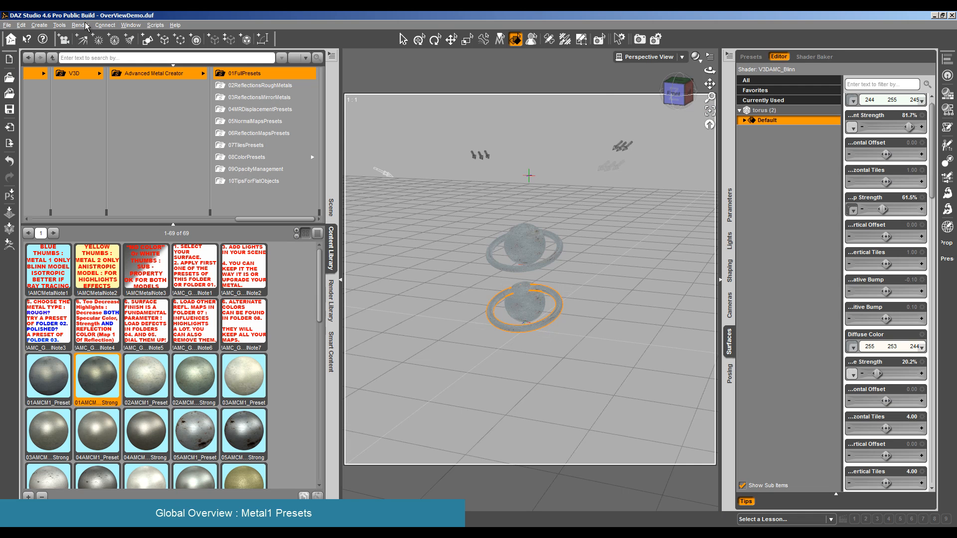
# - Render a closer perspective view of the two ringed spheres with the 01AMCM1 metals
pyautogui.scroll(1, 525, 180)
pyautogui.scroll(4, 525, 185)
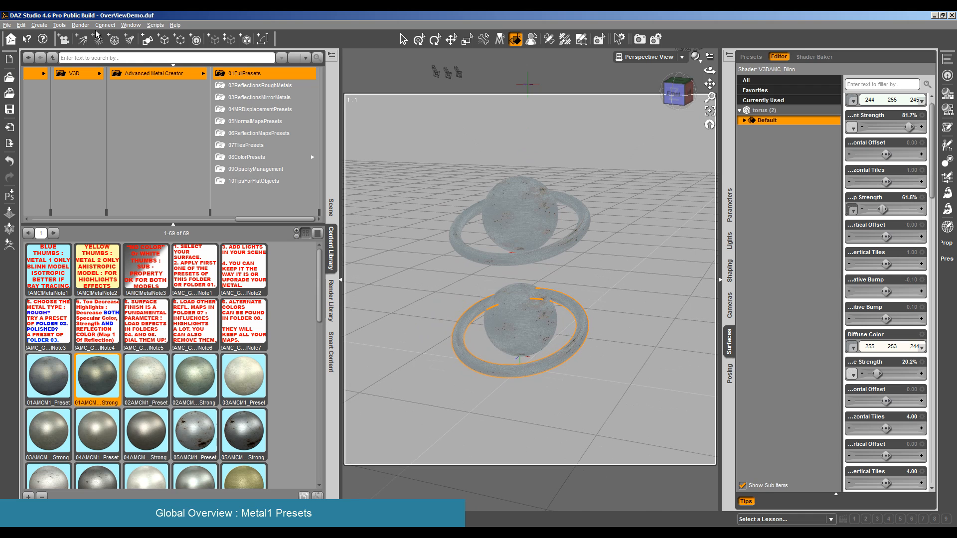
pyautogui.click(81, 25)
pyautogui.click(87, 44)
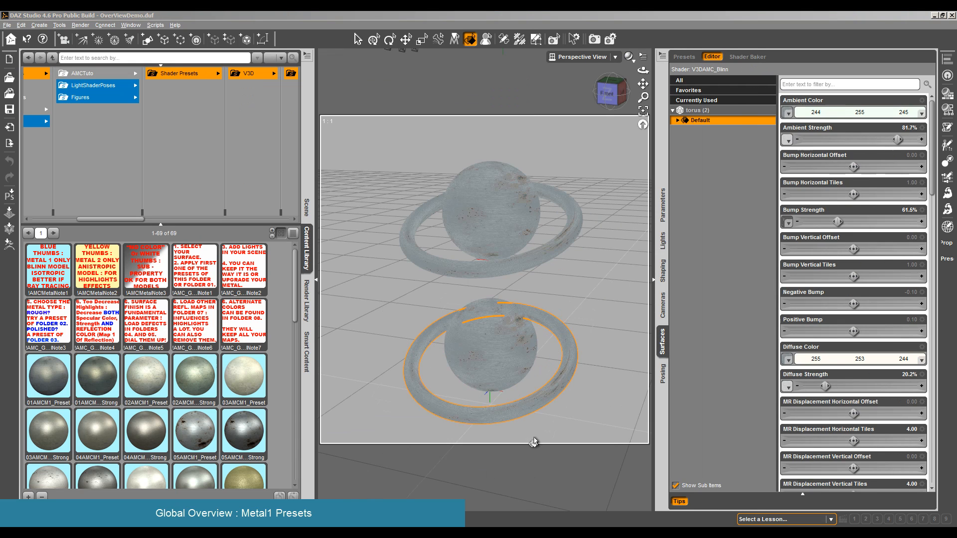
# - Apply the 17AMCM1 preset to the upper sphere and its ring
pyautogui.moveTo(295, 303); pyautogui.dragTo(295, 328)
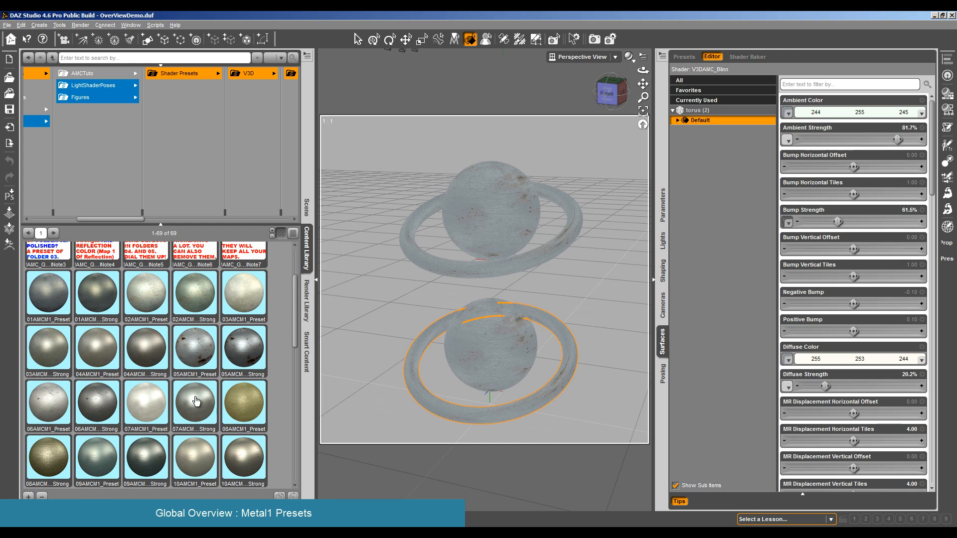
pyautogui.scroll(-6, 196, 401)
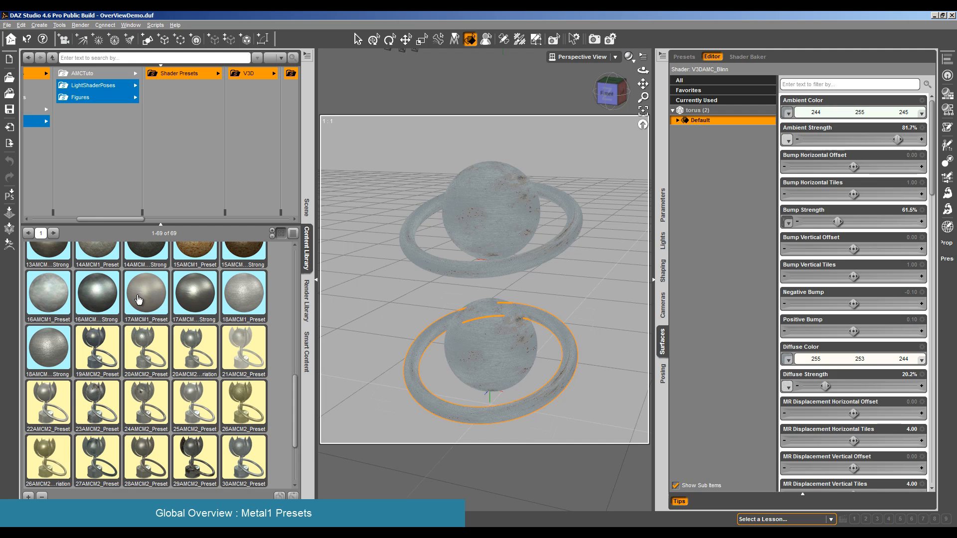
pyautogui.click(495, 205)
pyautogui.doubleClick(140, 289)
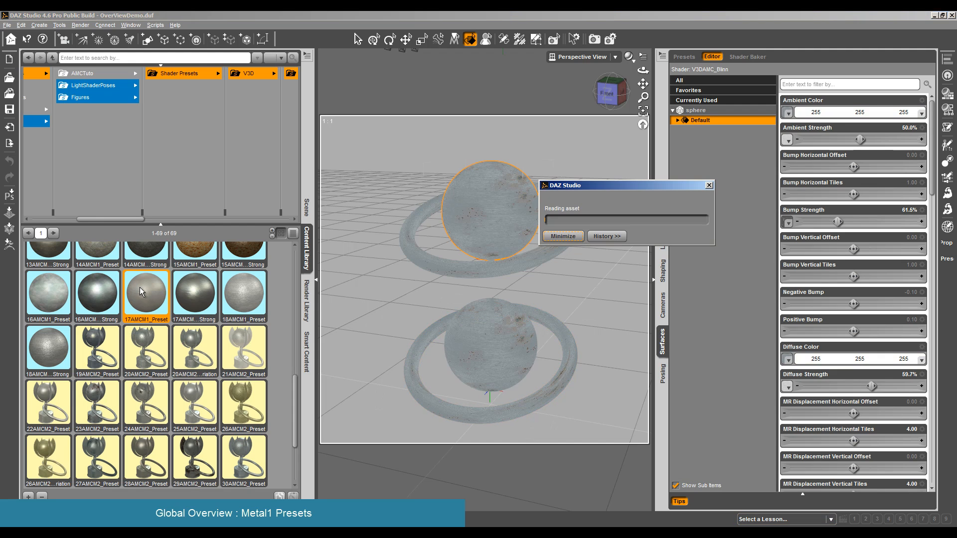
pyautogui.click(487, 269)
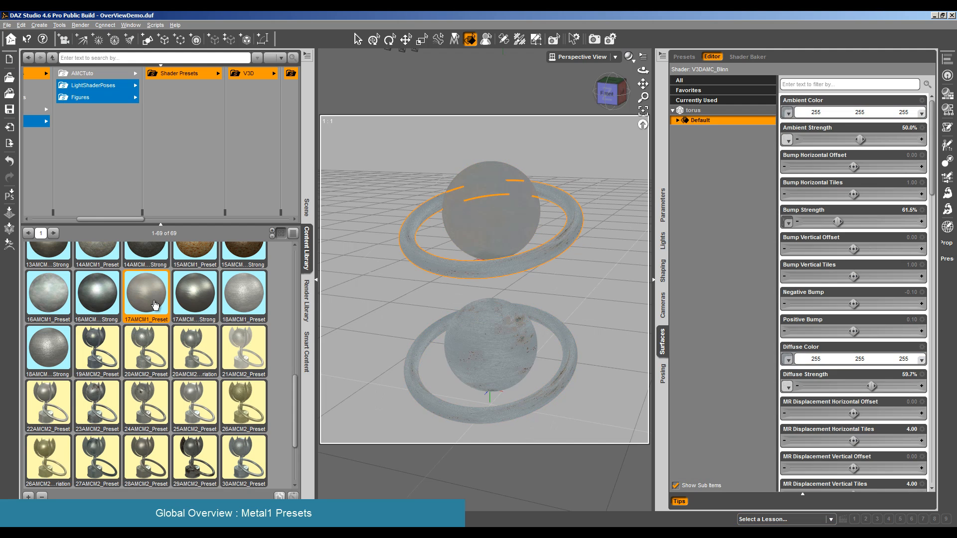
# - Apply the 17AMCM1 Strong preset to the lower sphere and its ring
pyautogui.click(500, 364)
pyautogui.doubleClick(195, 294)
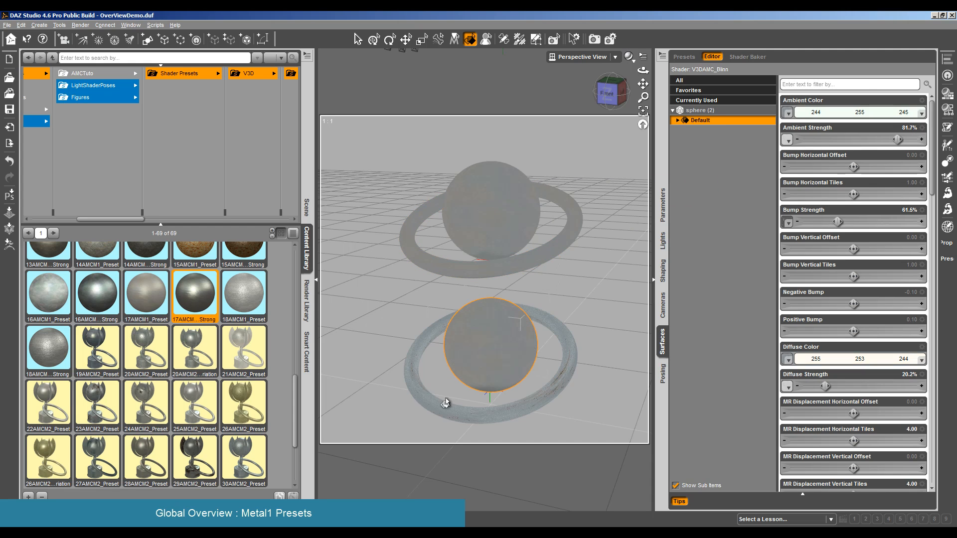
pyautogui.click(491, 418)
pyautogui.doubleClick(209, 301)
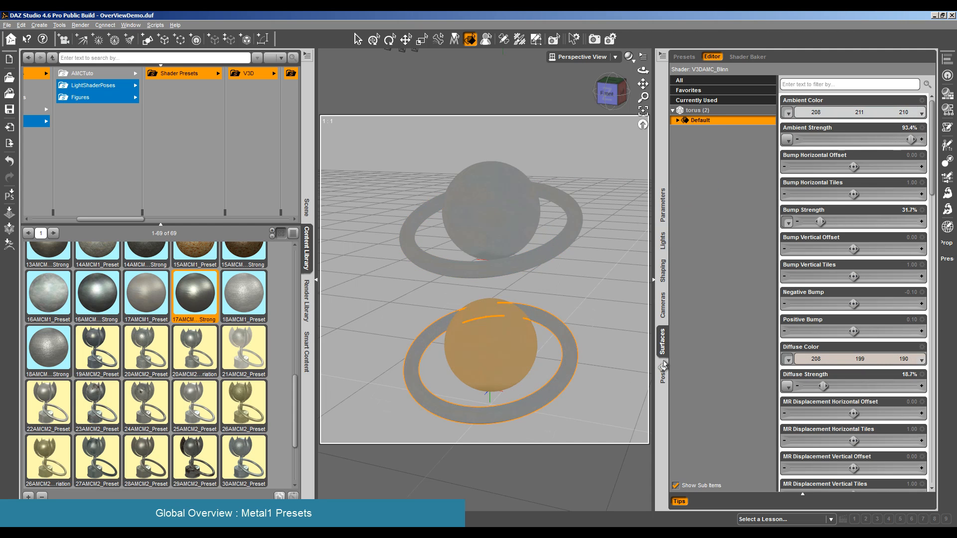
# - Render the two ringed spheres with the 17AMCM1 metals and close the finished render
pyautogui.click(80, 25)
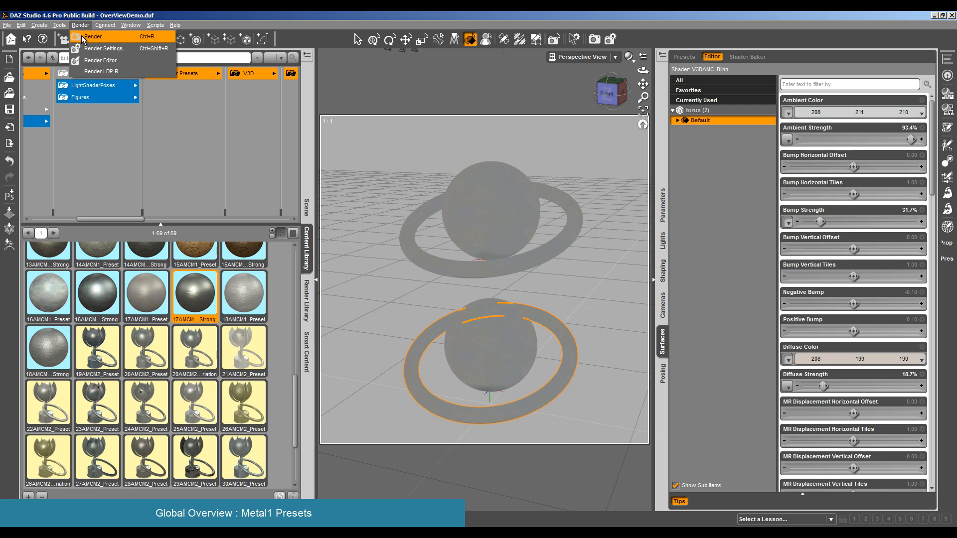
pyautogui.click(92, 36)
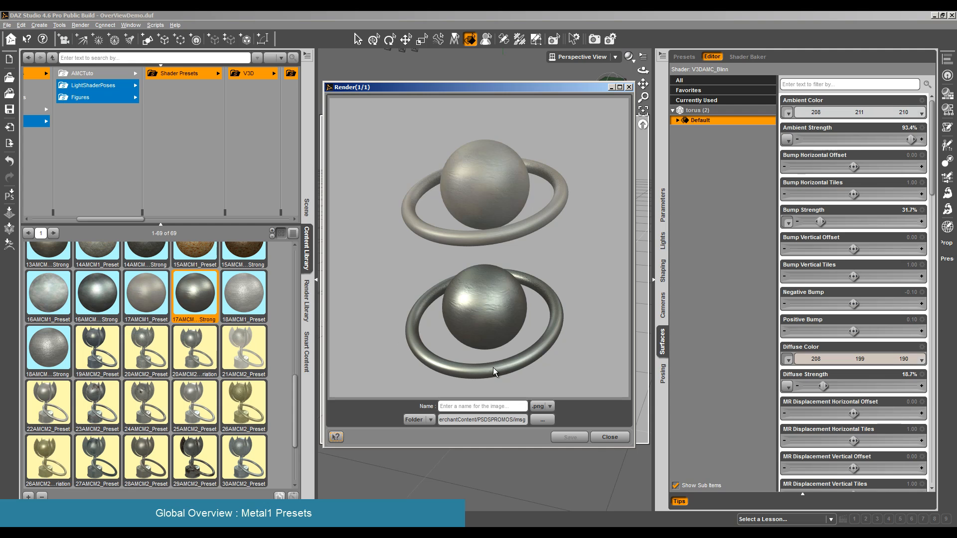
pyautogui.click(610, 437)
# - Apply the 18AMCM1 preset to the upper sphere and its ring
pyautogui.click(491, 210)
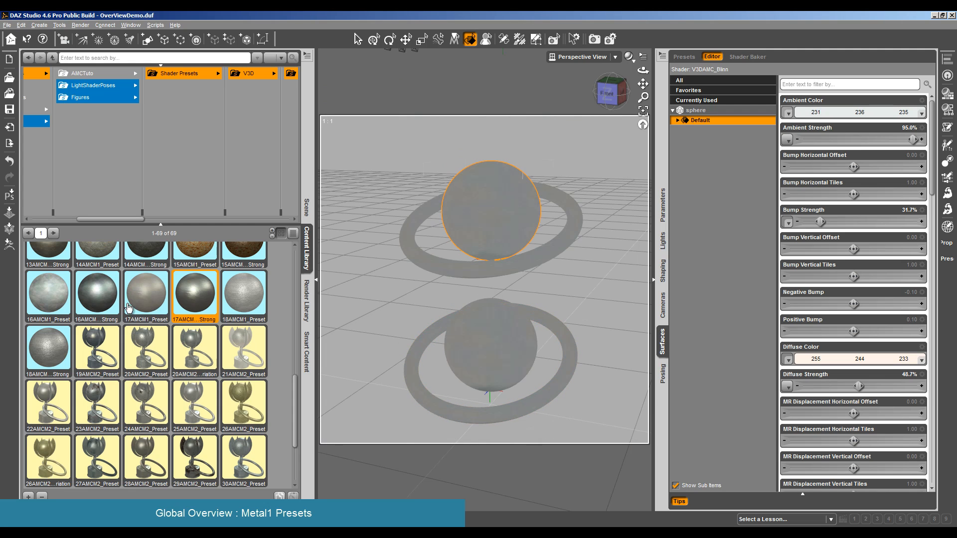
pyautogui.doubleClick(232, 294)
pyautogui.click(513, 272)
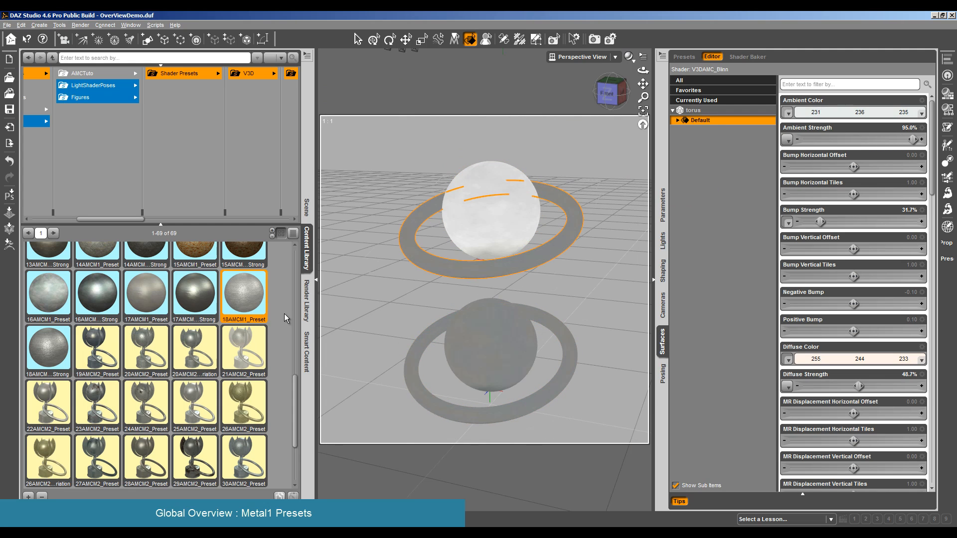
pyautogui.doubleClick(247, 302)
# - Apply the 18AMCM1 Strong preset to the lower sphere and its ring
pyautogui.click(480, 369)
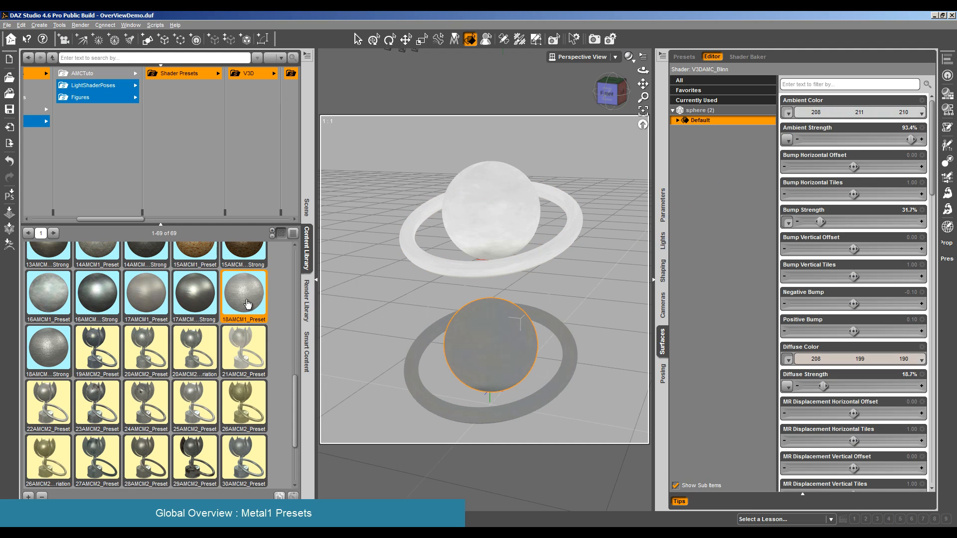
pyautogui.doubleClick(61, 355)
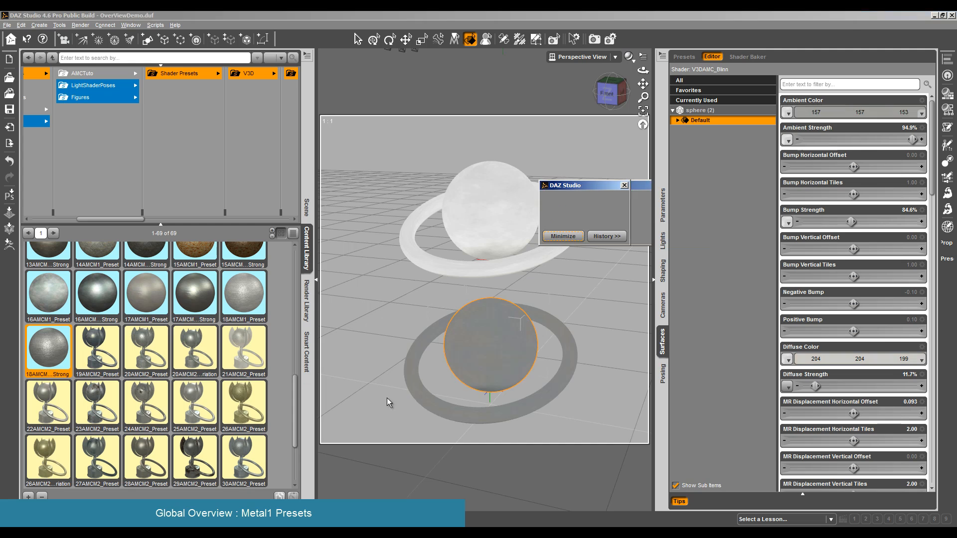
pyautogui.click(476, 426)
pyautogui.doubleClick(53, 359)
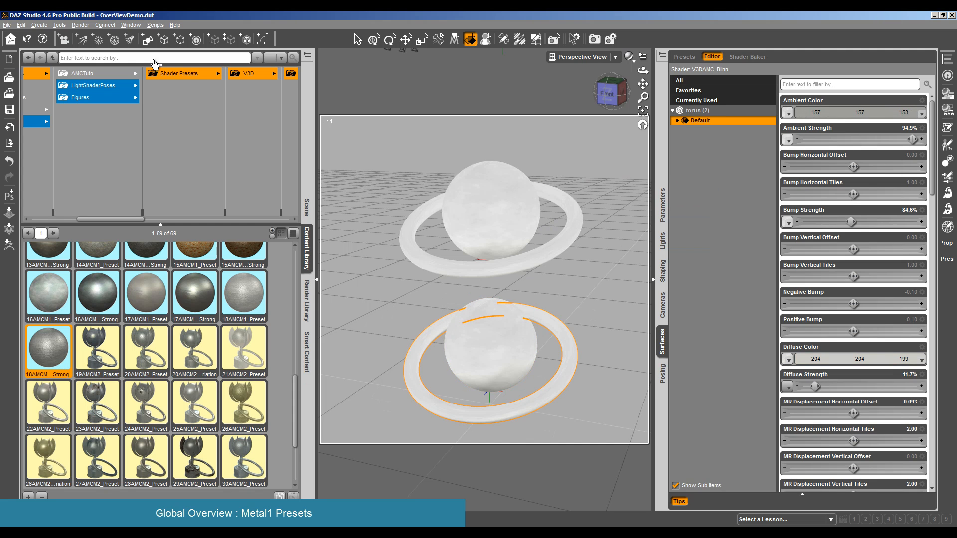
# - Render the two ringed spheres with the 18AMCM1 metals and close the render
pyautogui.click(80, 25)
pyautogui.click(90, 37)
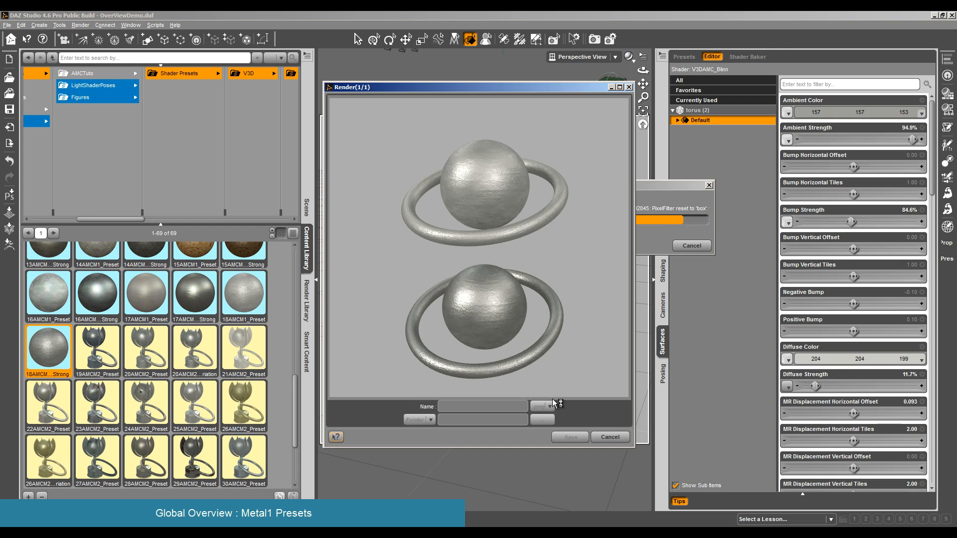
pyautogui.click(610, 438)
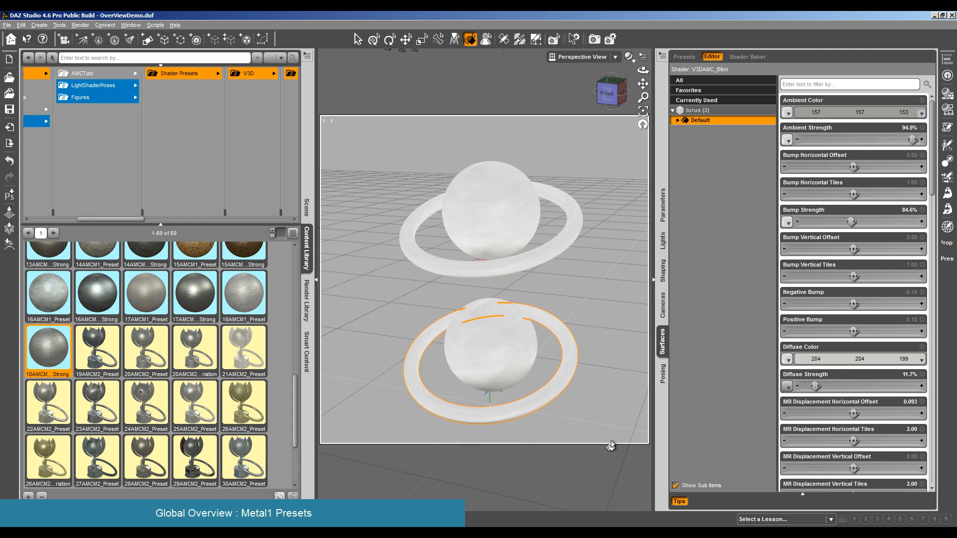
# - Browse the Metal 2 (AMCM2) shaders in the Advanced Metal Creator 01FullPresets folder
pyautogui.moveTo(128, 220); pyautogui.dragTo(251, 221)
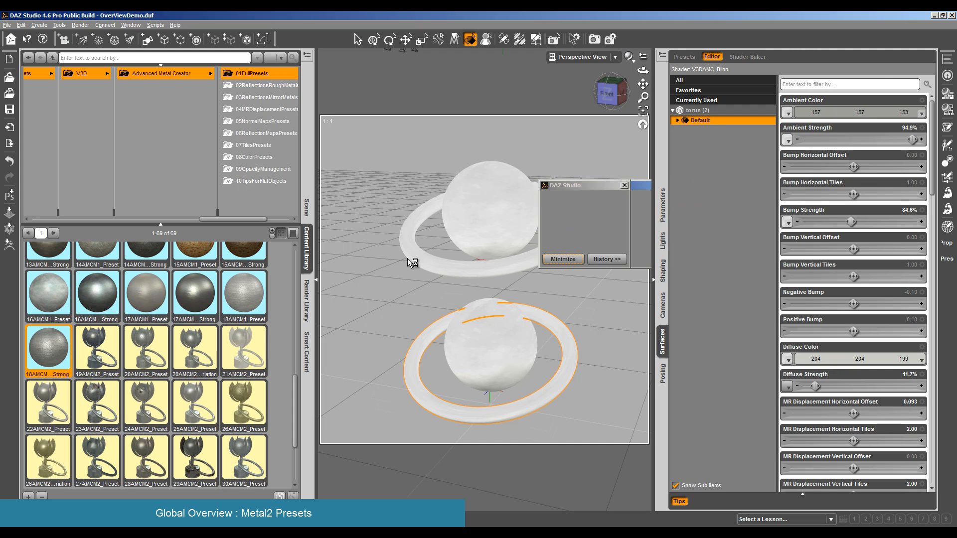
pyautogui.click(490, 222)
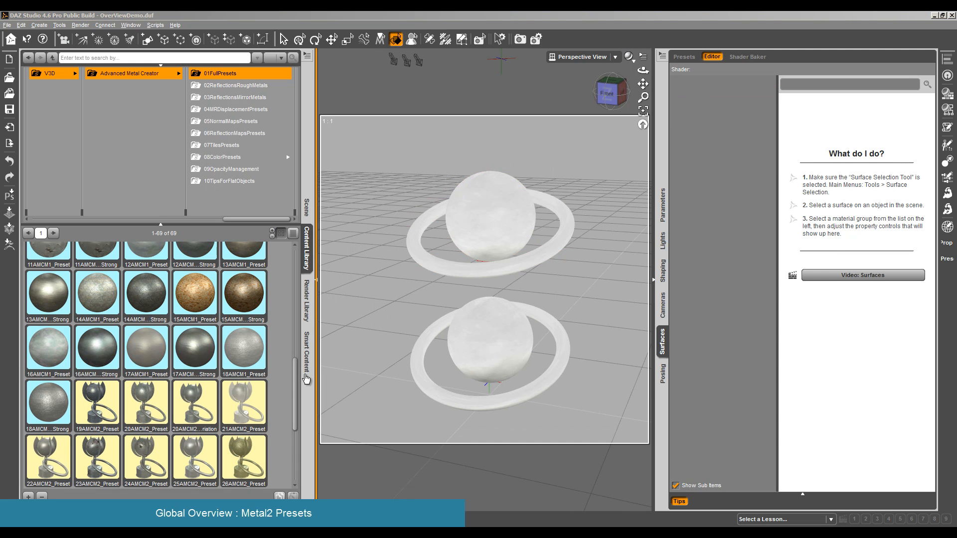
pyautogui.moveTo(296, 379); pyautogui.dragTo(302, 425)
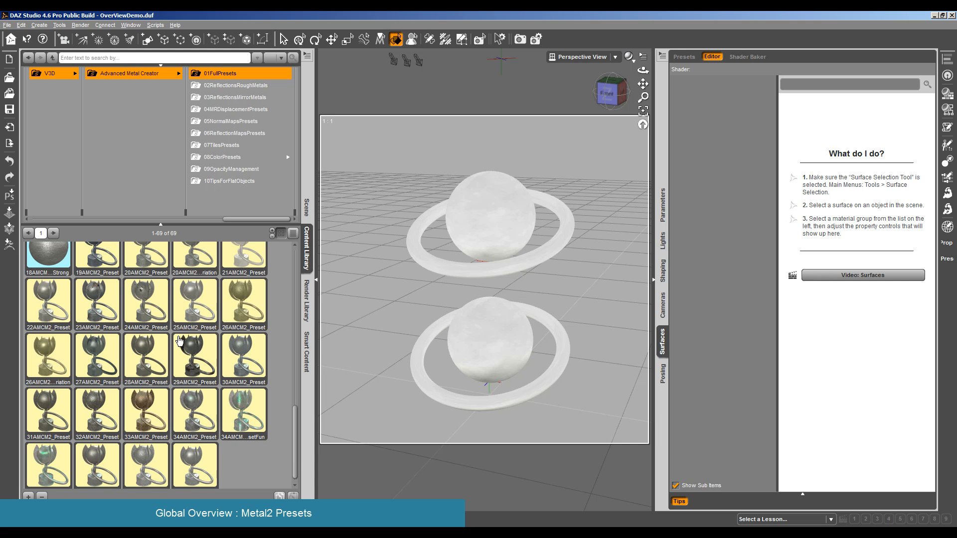
pyautogui.scroll(7, 180, 340)
pyautogui.scroll(-7, 179, 340)
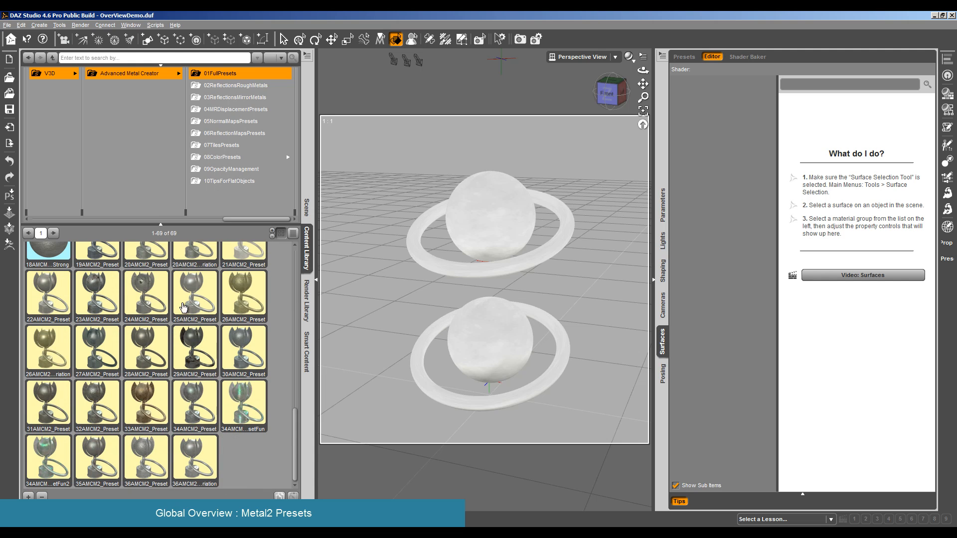
pyautogui.moveTo(298, 434); pyautogui.dragTo(297, 414)
pyautogui.click(102, 314)
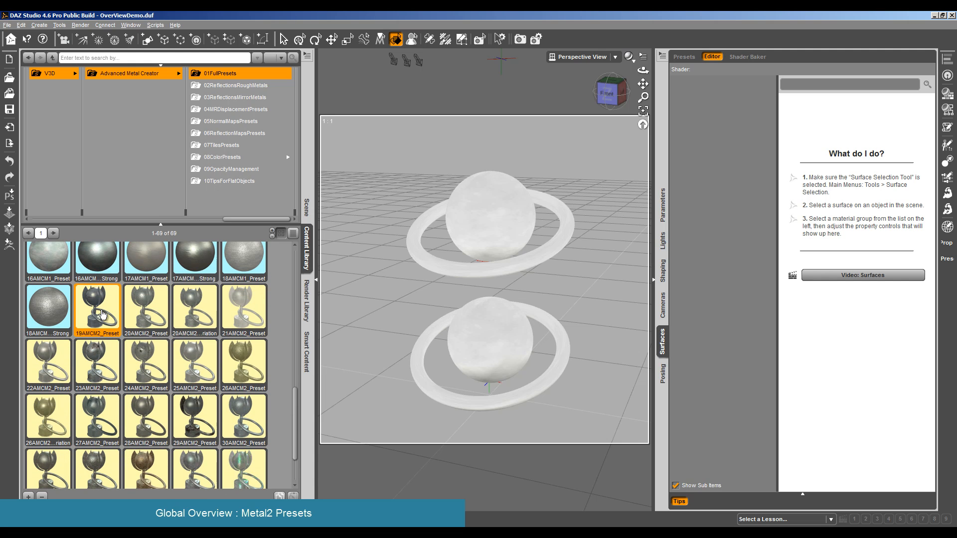
# - Apply the 26AMCM2 preset to the upper sphere and its ring
pyautogui.click(474, 227)
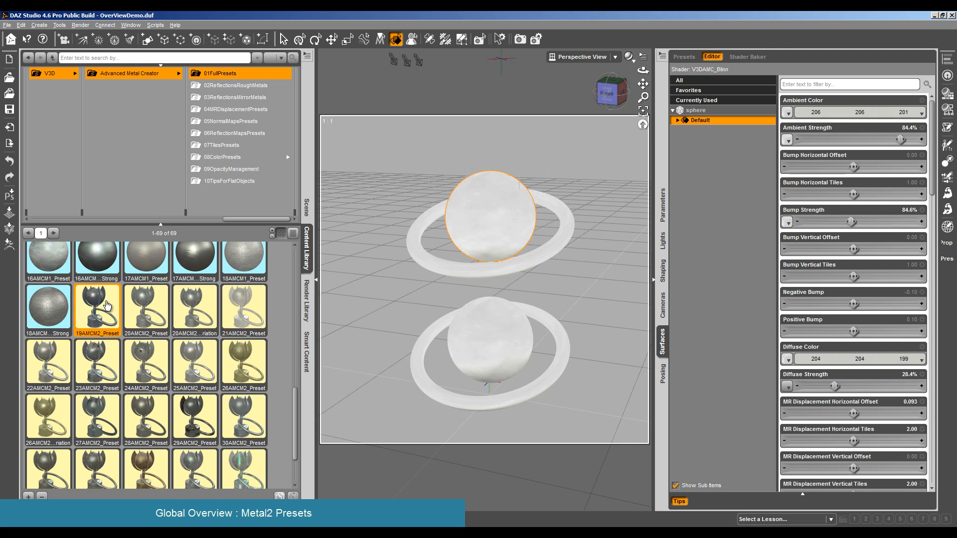
pyautogui.moveTo(106, 305)
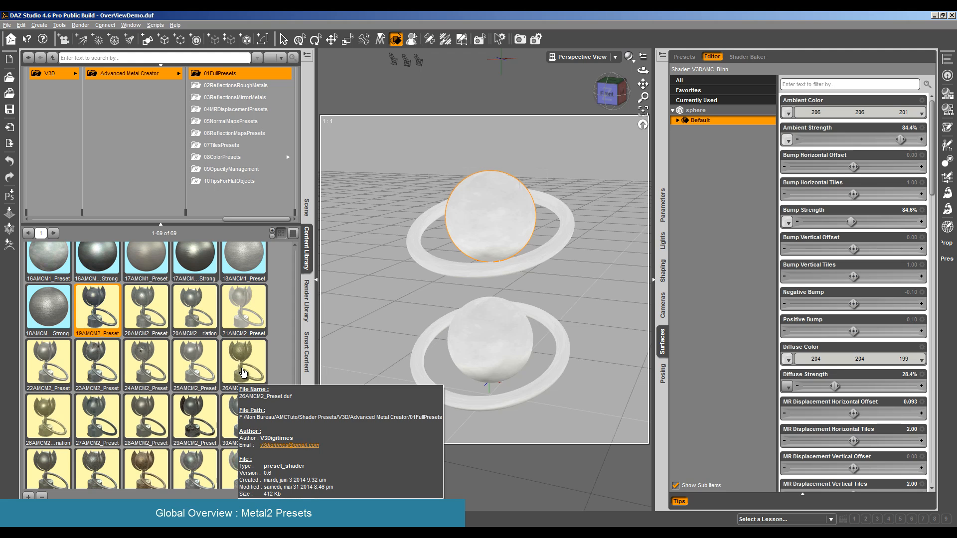
pyautogui.doubleClick(243, 373)
pyautogui.click(451, 273)
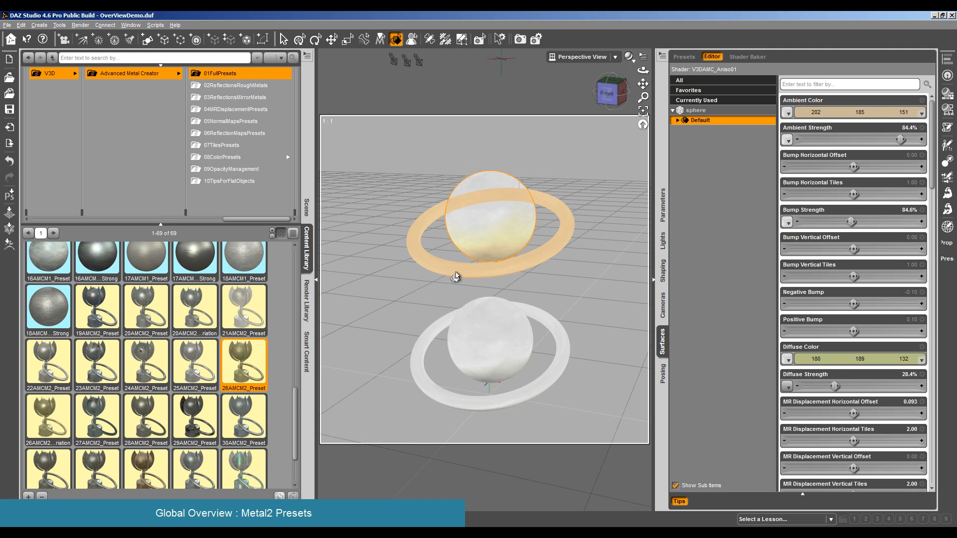
pyautogui.doubleClick(243, 365)
# - Apply the 26AMCM2 Variation preset to the lower sphere and its ring
pyautogui.click(476, 363)
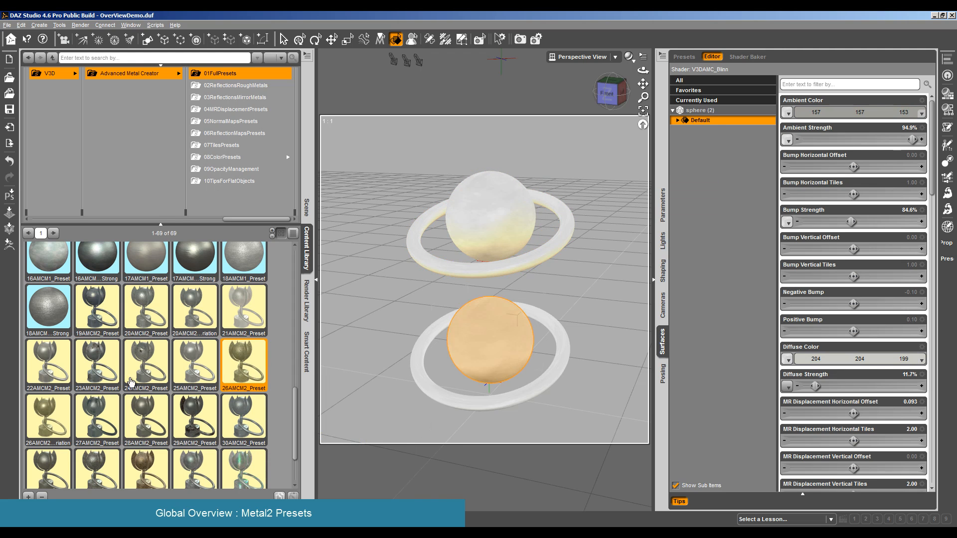
pyautogui.doubleClick(56, 422)
pyautogui.click(480, 406)
pyautogui.doubleClick(53, 419)
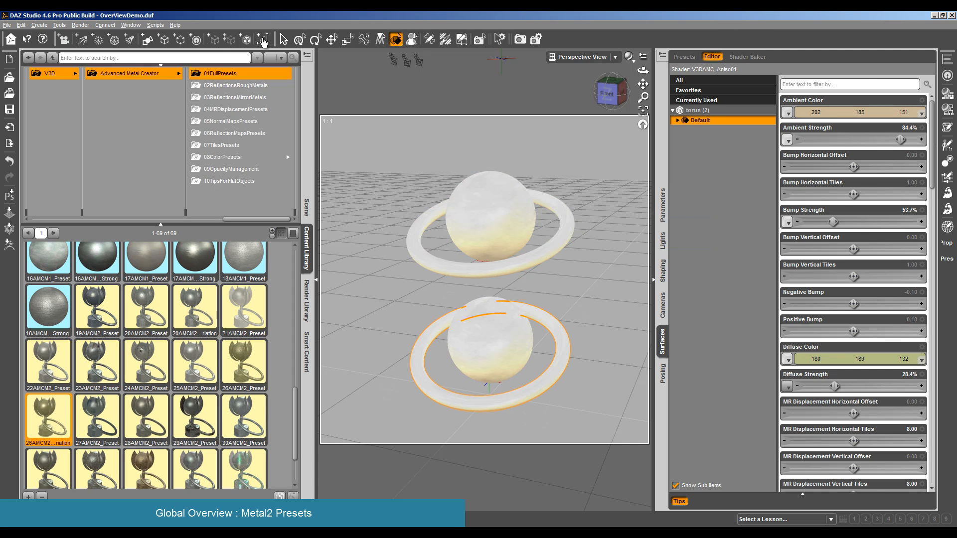
# - Render the two ringed spheres with the 26AMCM2 metals and close the render
pyautogui.click(80, 25)
pyautogui.click(92, 36)
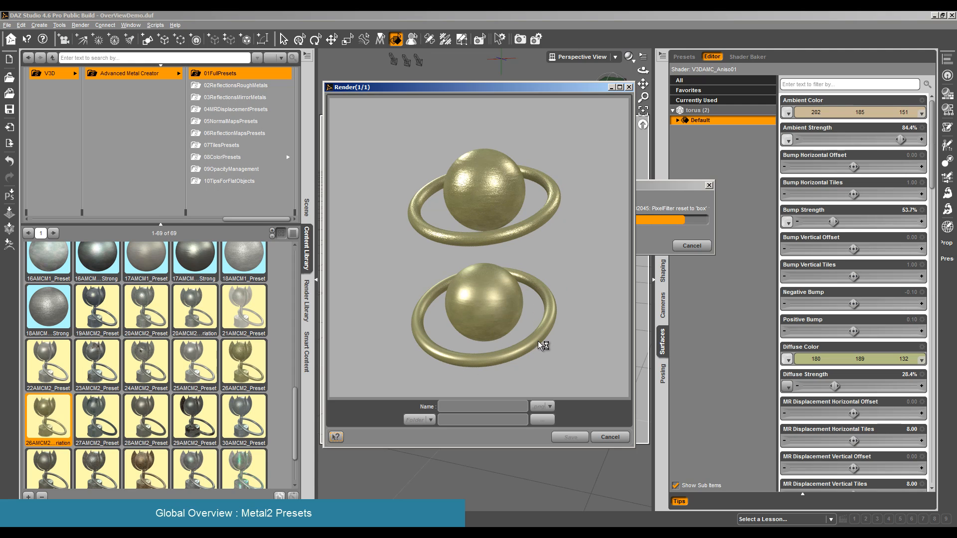
pyautogui.click(609, 437)
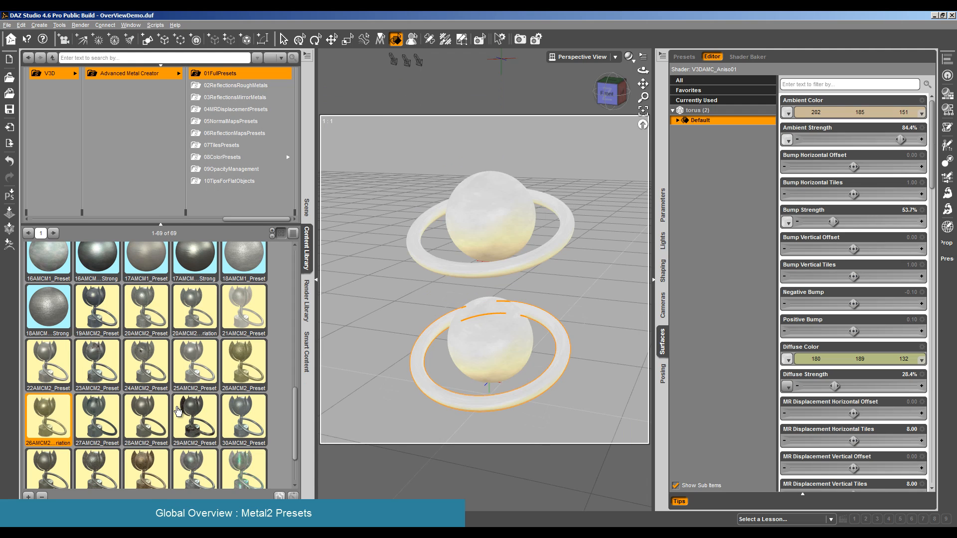
# - Apply the 34AMCM2 preset to the upper sphere and ring, and the 34AMCM2 PresetFun variant to the lower sphere and ring
pyautogui.scroll(-3, 178, 410)
pyautogui.click(448, 239)
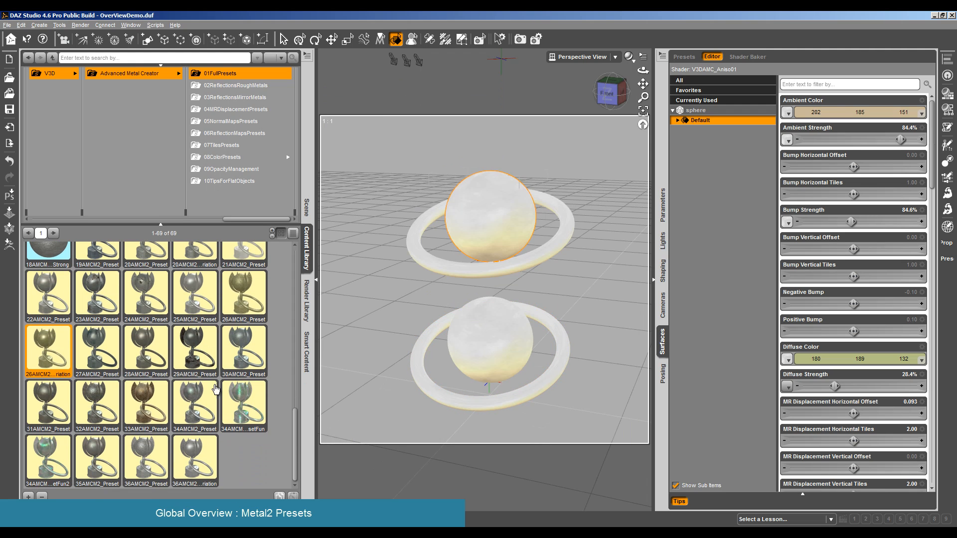
pyautogui.doubleClick(199, 412)
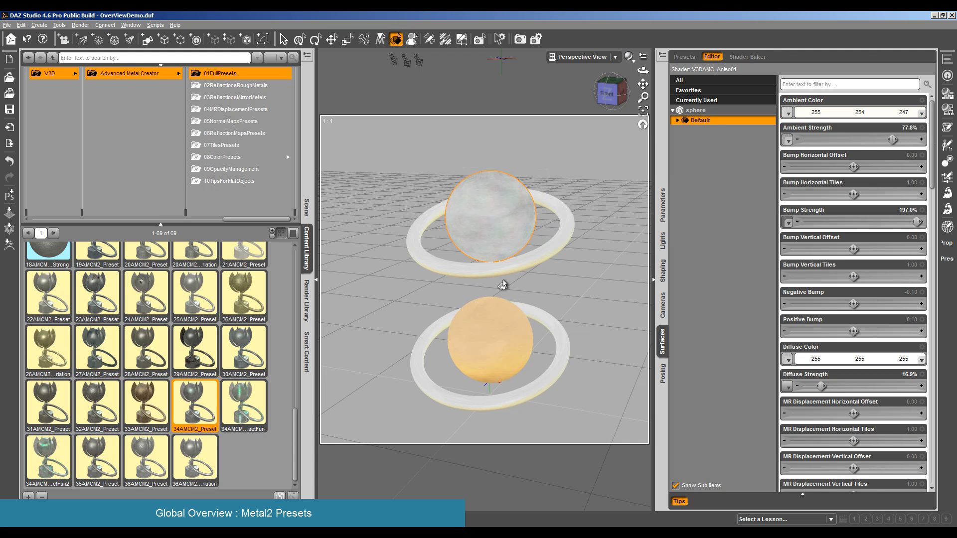
pyautogui.click(468, 373)
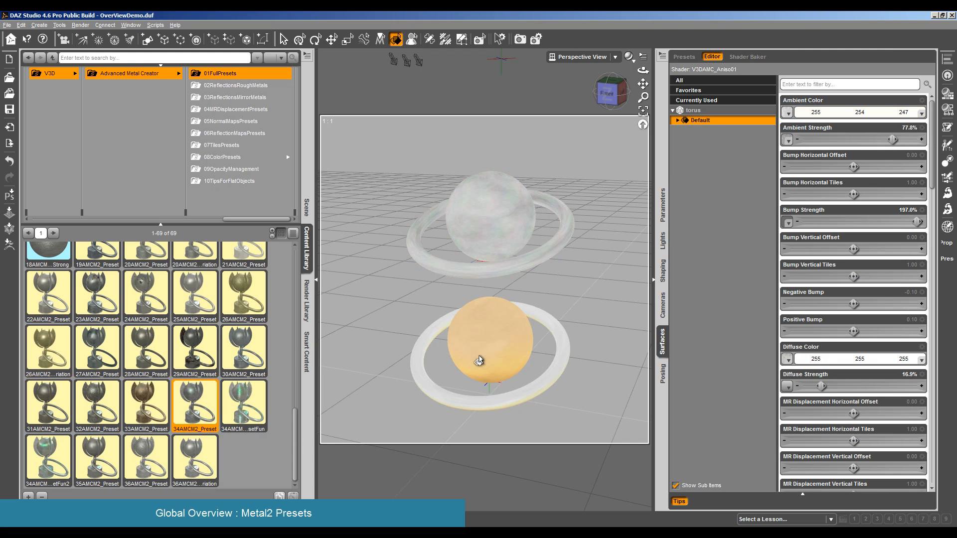
pyautogui.doubleClick(239, 410)
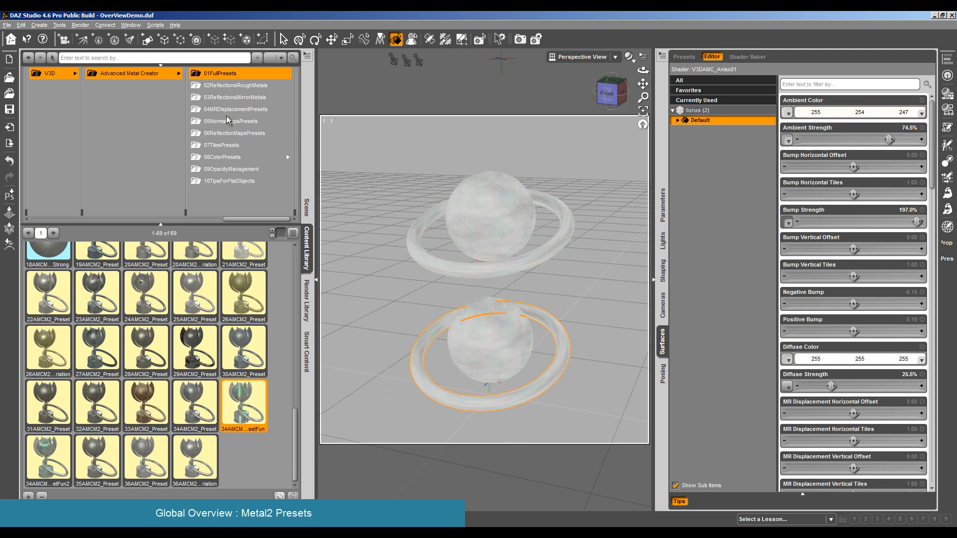
# - Render the ringed spheres with the 34AMCM2 and 34AMCM2 PresetFun metals and close the finished render
pyautogui.click(80, 25)
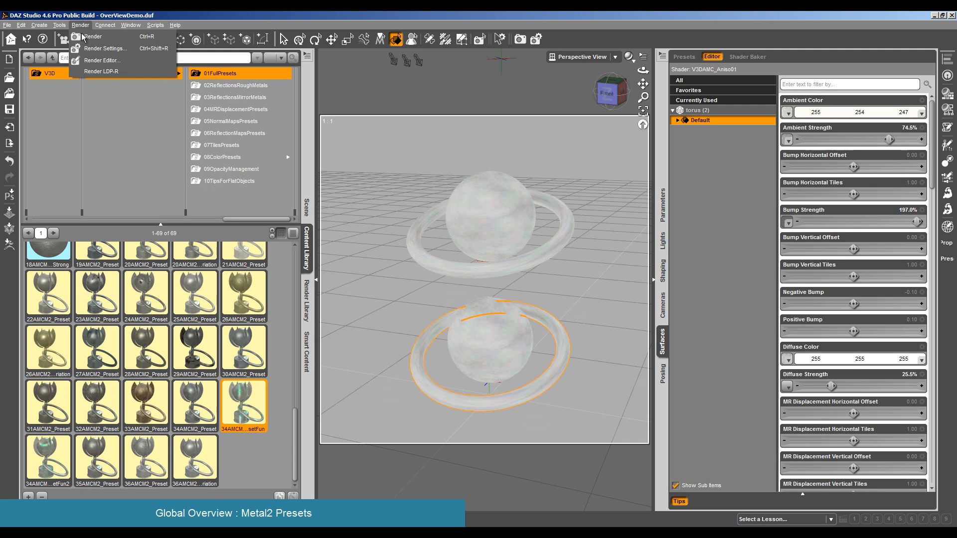
pyautogui.click(84, 37)
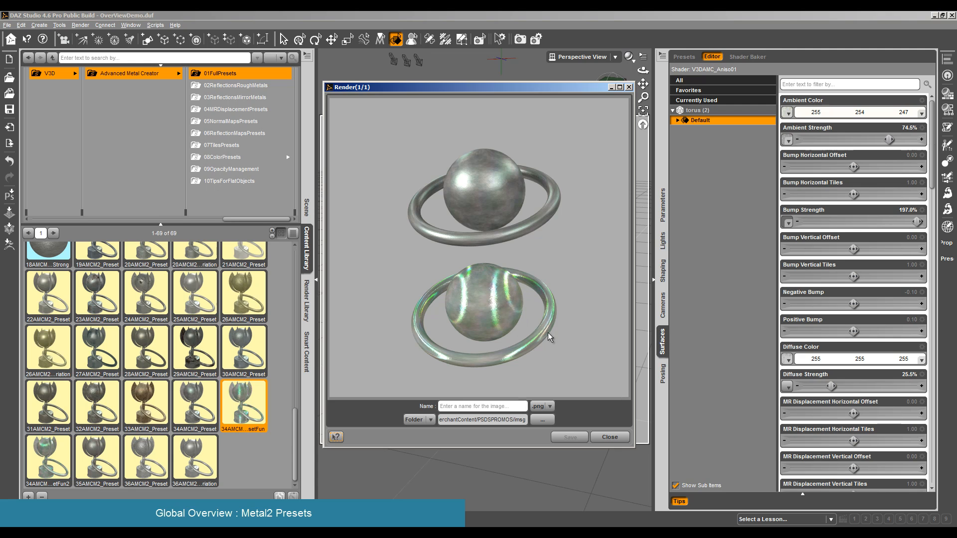
pyautogui.click(608, 437)
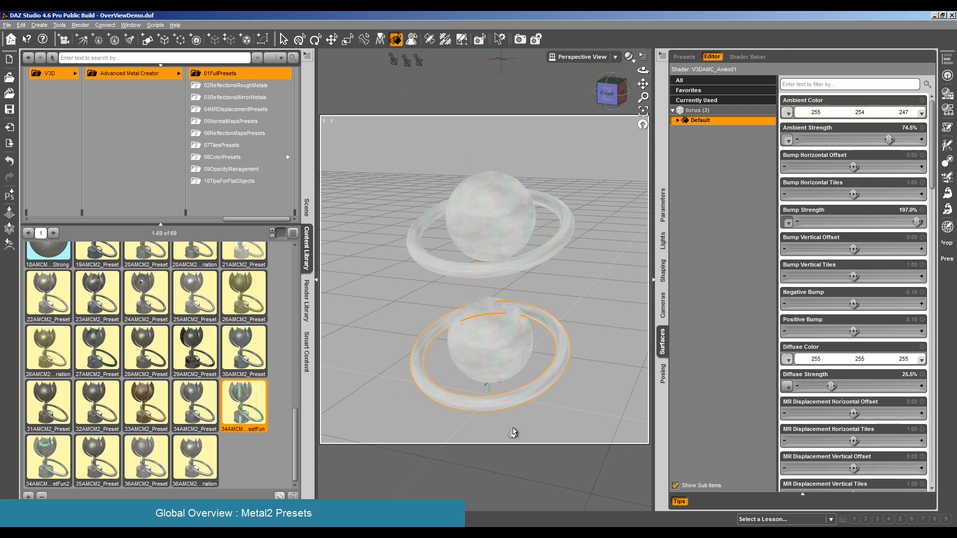
# - Apply the 34AMCM2 PresetFun2 shader to the lower sphere and its ring
pyautogui.click(54, 466)
pyautogui.moveTo(53, 465); pyautogui.dragTo(495, 359)
pyautogui.moveTo(62, 466); pyautogui.dragTo(470, 405)
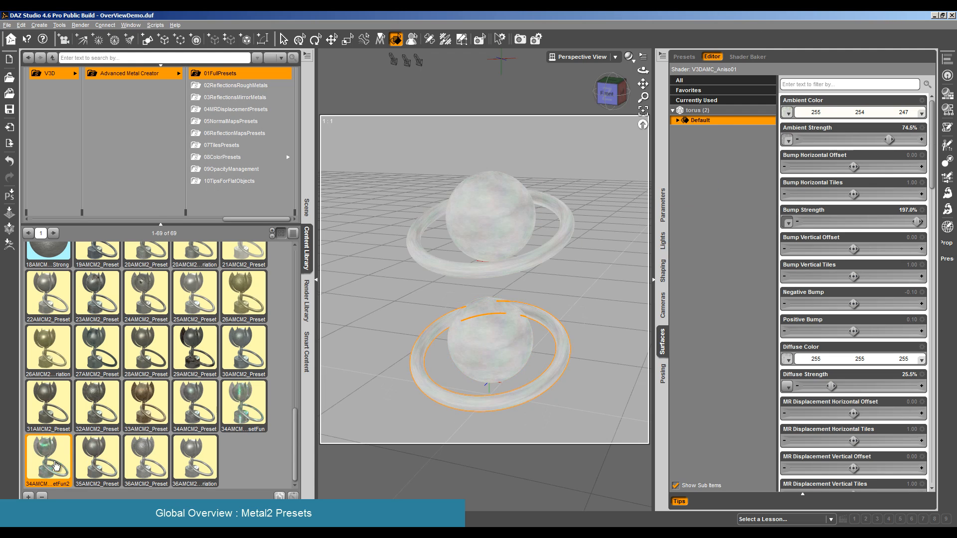
# - Render the scene with the 34AMCM2 PresetFun2 metal on the lower ringed sphere and close the render
pyautogui.click(80, 25)
pyautogui.click(100, 34)
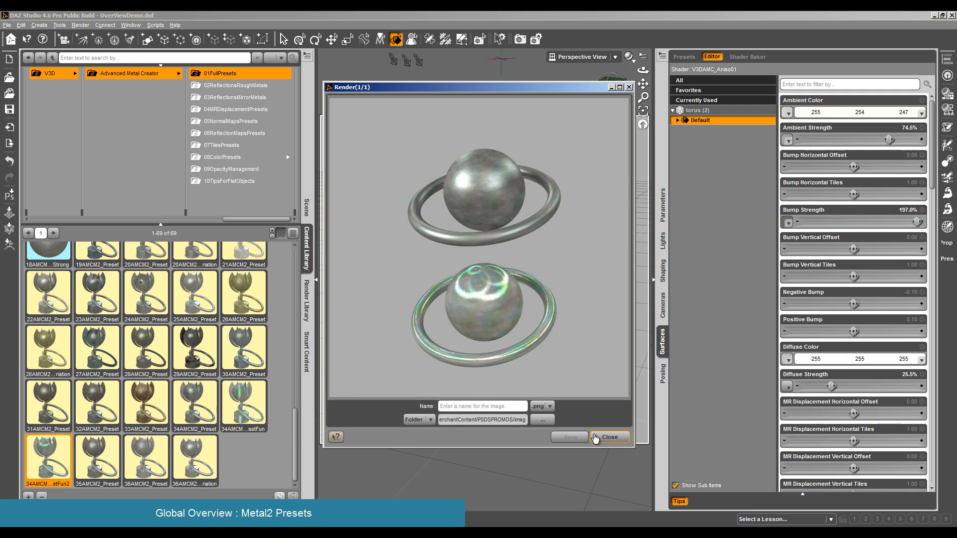
pyautogui.click(609, 437)
# - Open the Render Editor's comparison view and choose Render 4 as the primary image
pyautogui.click(80, 26)
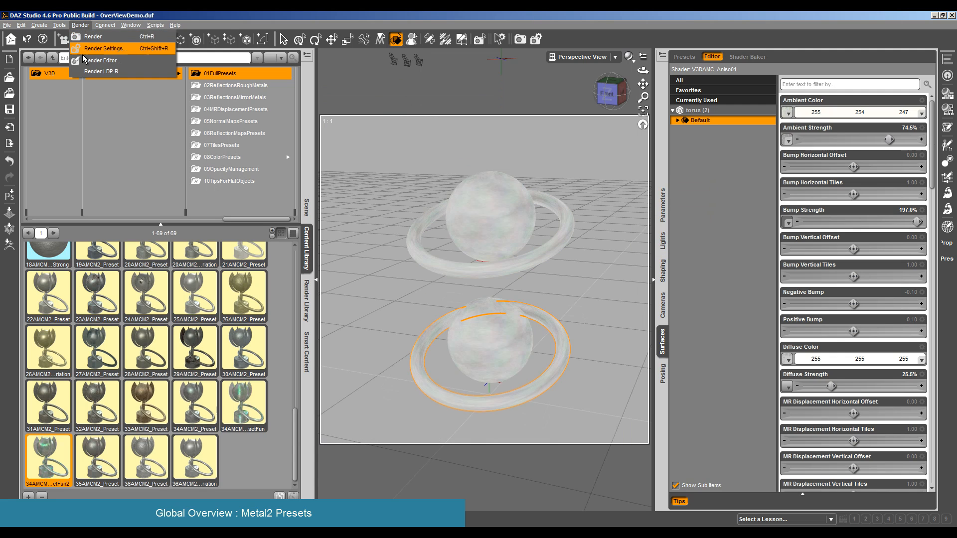
pyautogui.click(84, 60)
pyautogui.click(255, 31)
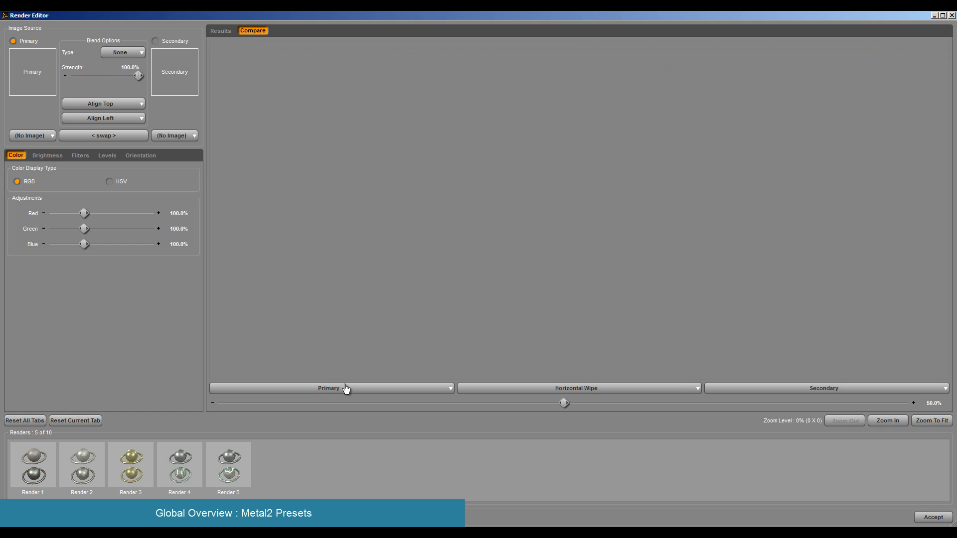
pyautogui.click(346, 387)
pyautogui.click(248, 460)
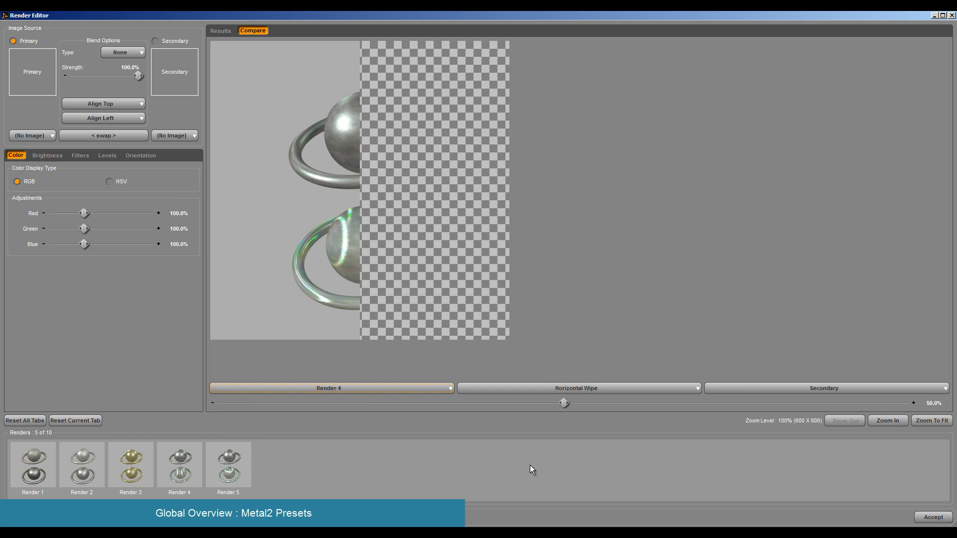
# - Choose Render 5 as the secondary image and compare it with Render 4 by moving the horizontal wipe to 74.4%
pyautogui.click(749, 389)
pyautogui.click(726, 471)
pyautogui.moveTo(563, 403); pyautogui.dragTo(733, 403)
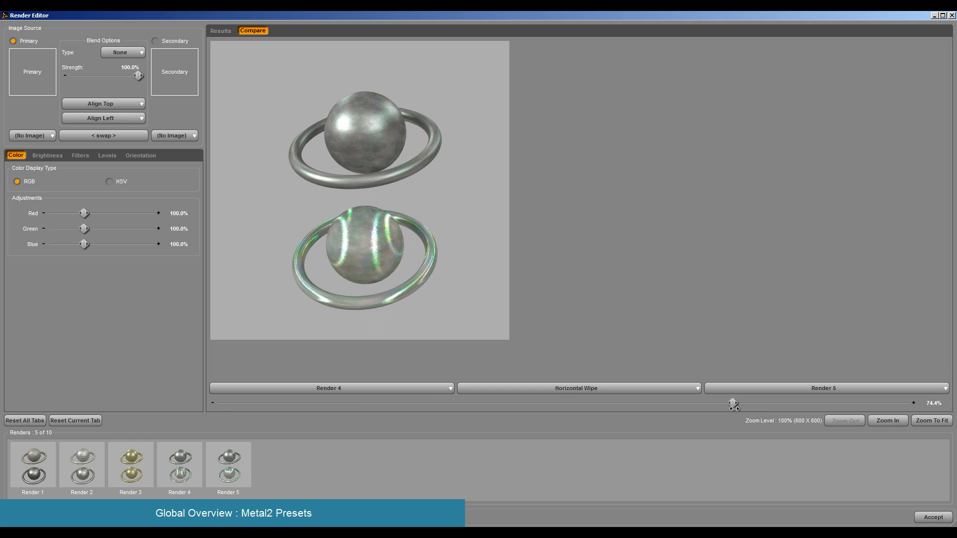